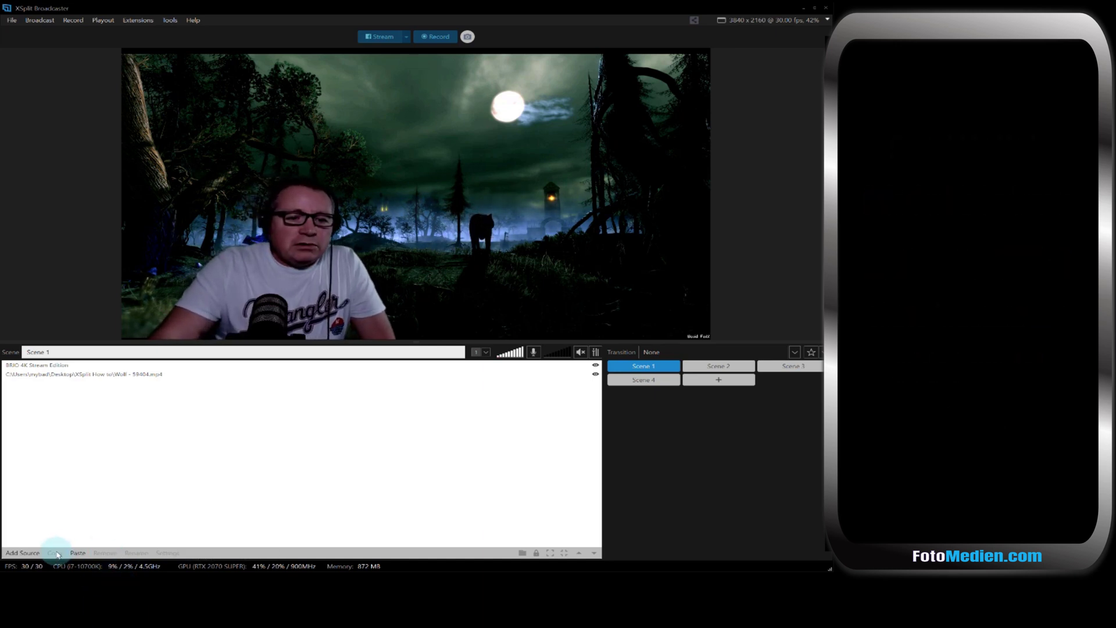
- Add Fog.mov from the XSplit How to folder as a media source and enlarge it to fill the whole scene
{"action": "left_click", "coordinate": [18, 557]}
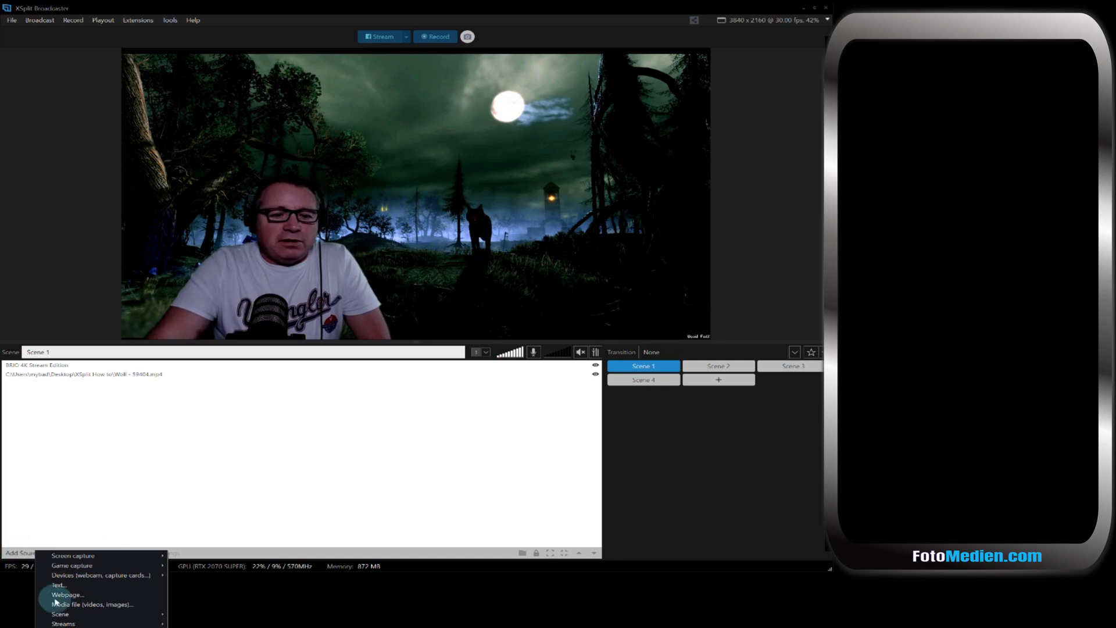
{"action": "left_click", "coordinate": [68, 605]}
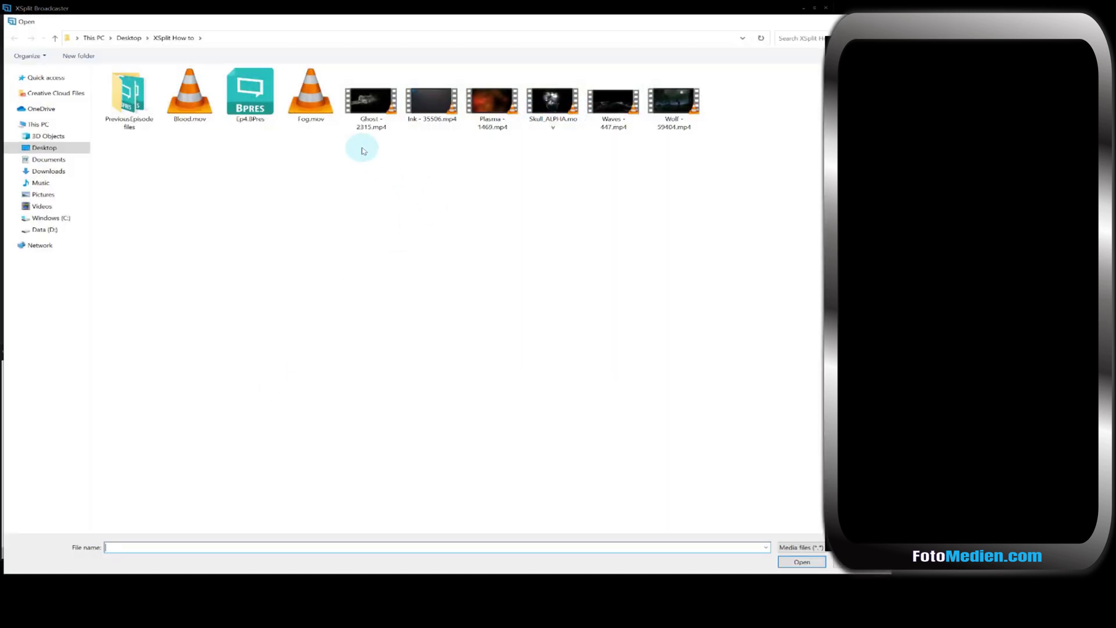
{"action": "left_click", "coordinate": [311, 94]}
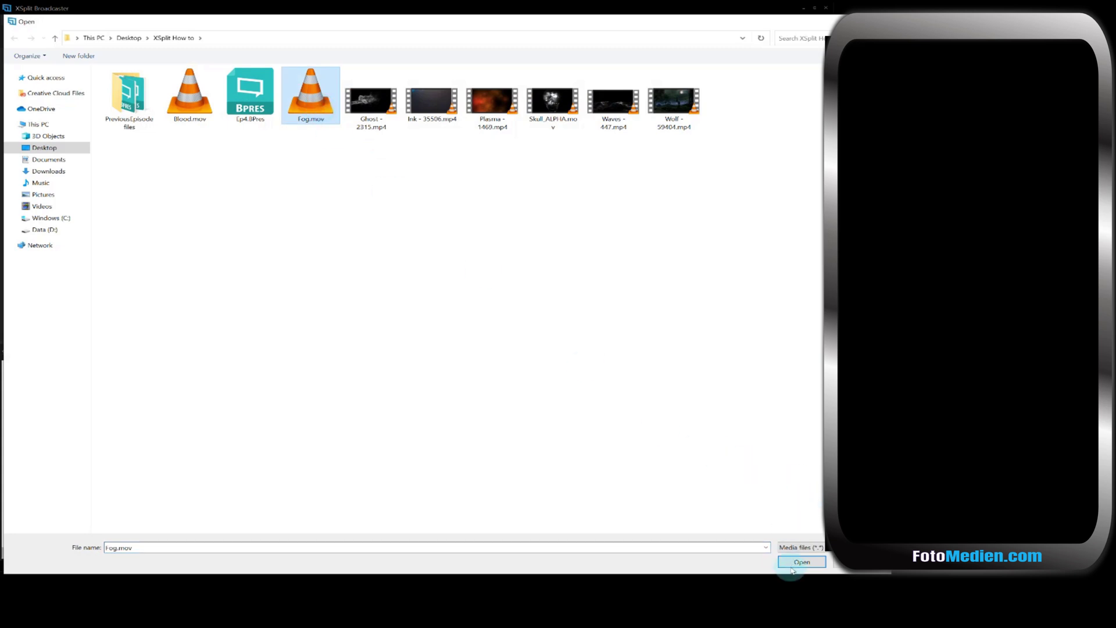
{"action": "left_click", "coordinate": [801, 562]}
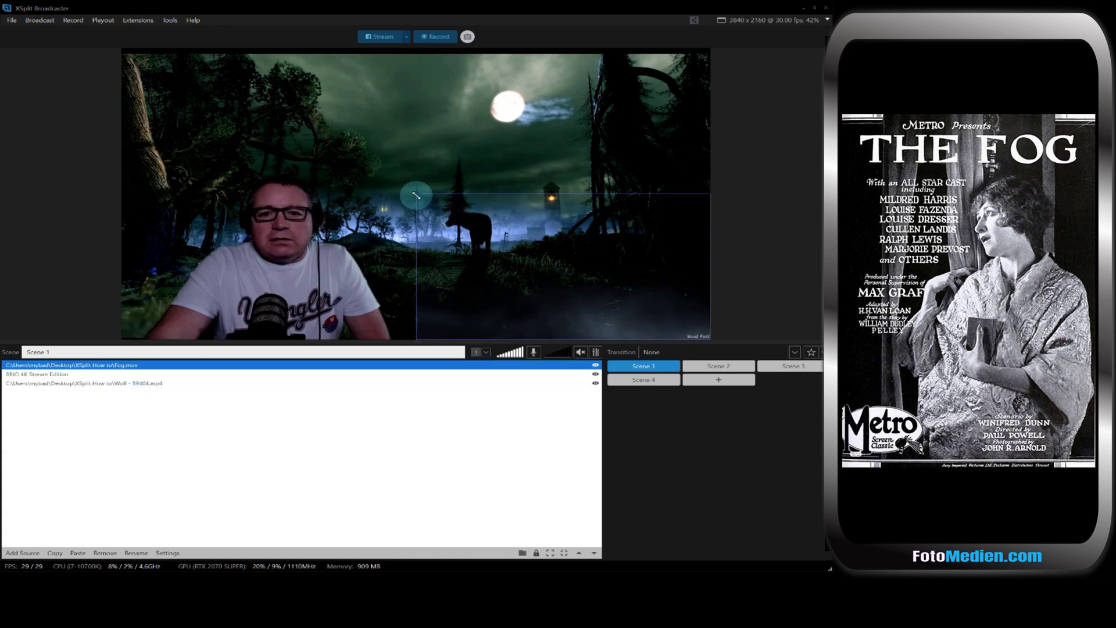
{"action": "left_click_drag", "start_coordinate": [382, 190], "coordinate": [121, 170]}
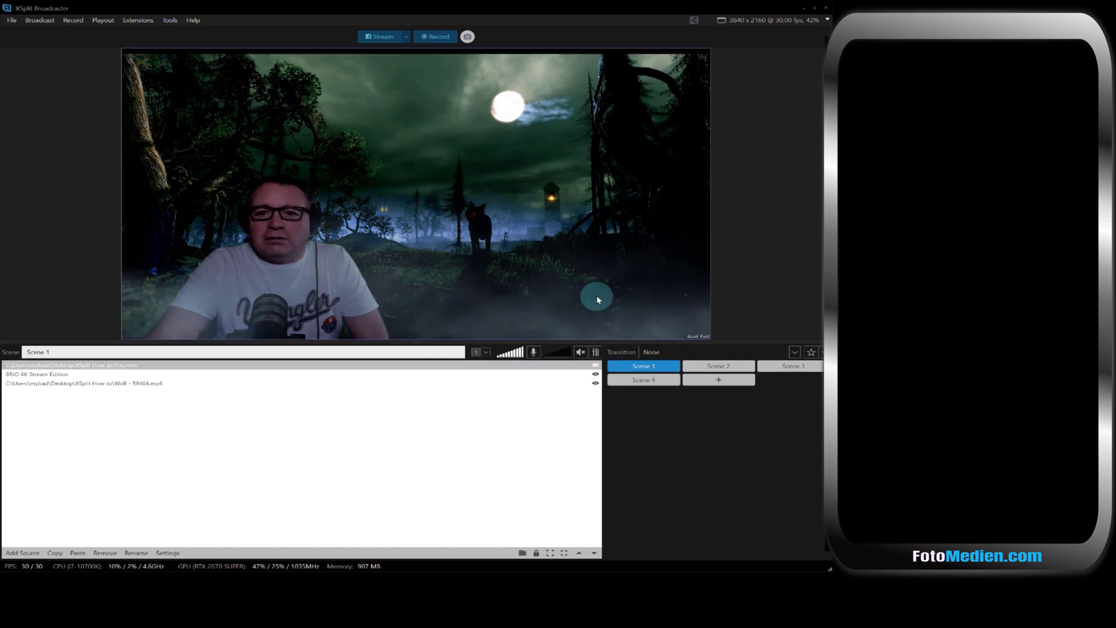
- Set Fog.mov to play Forever, do Nothing when finished and force play on source show, without remembering playback position or keeping source in memory
{"action": "left_click", "coordinate": [130, 365]}
{"action": "left_click", "coordinate": [129, 365]}
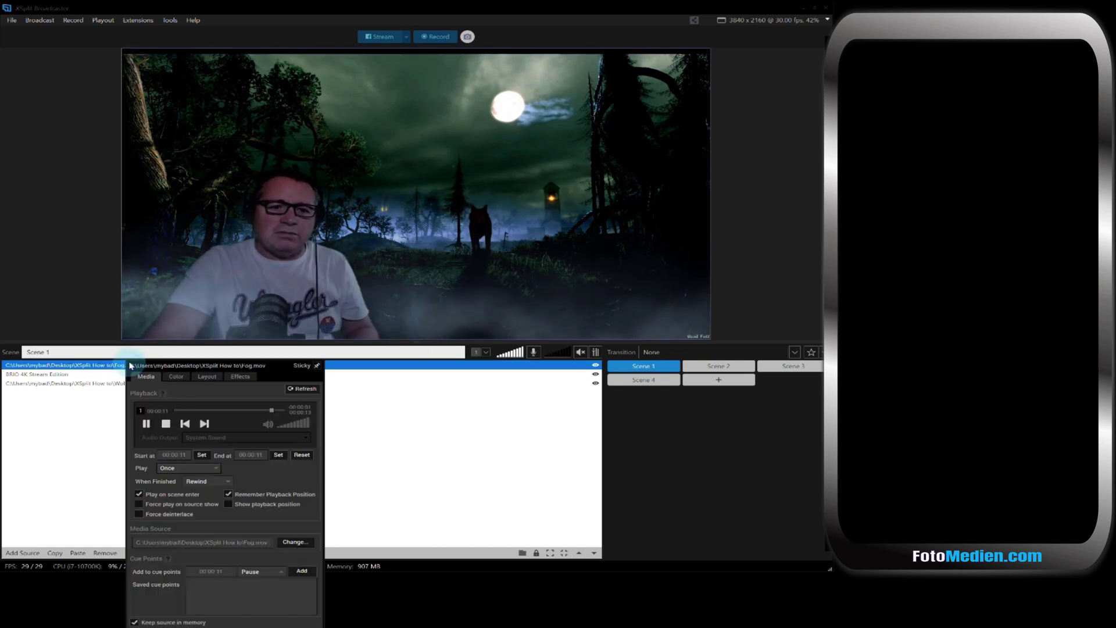
{"action": "left_click", "coordinate": [177, 376]}
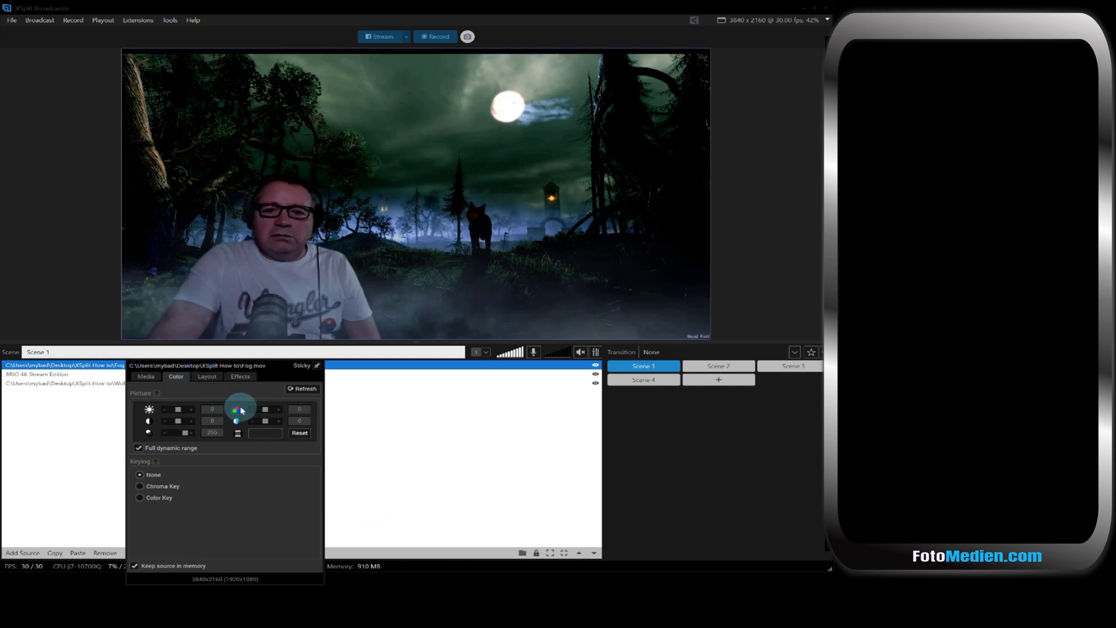
{"action": "left_click", "coordinate": [146, 376]}
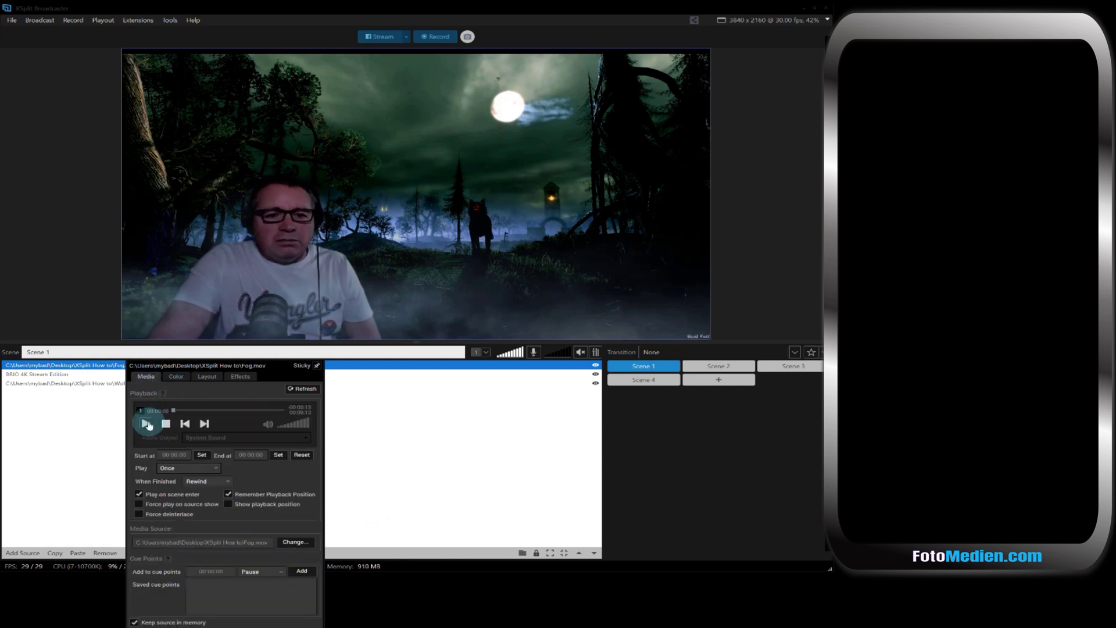
{"action": "left_click", "coordinate": [147, 424]}
{"action": "left_click", "coordinate": [175, 468]}
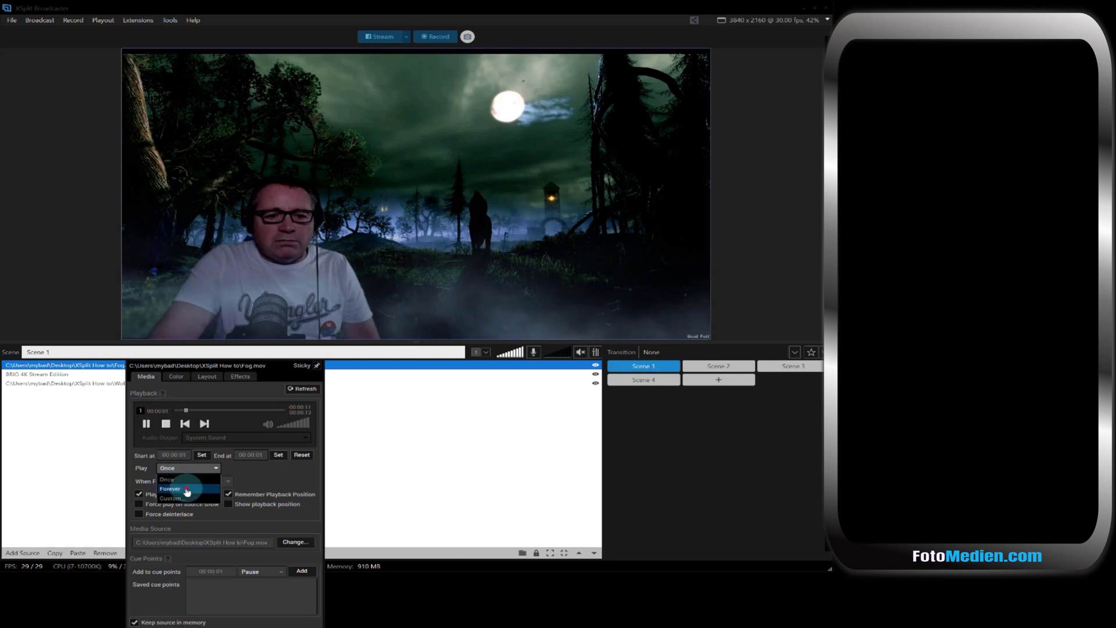
{"action": "left_click", "coordinate": [187, 490]}
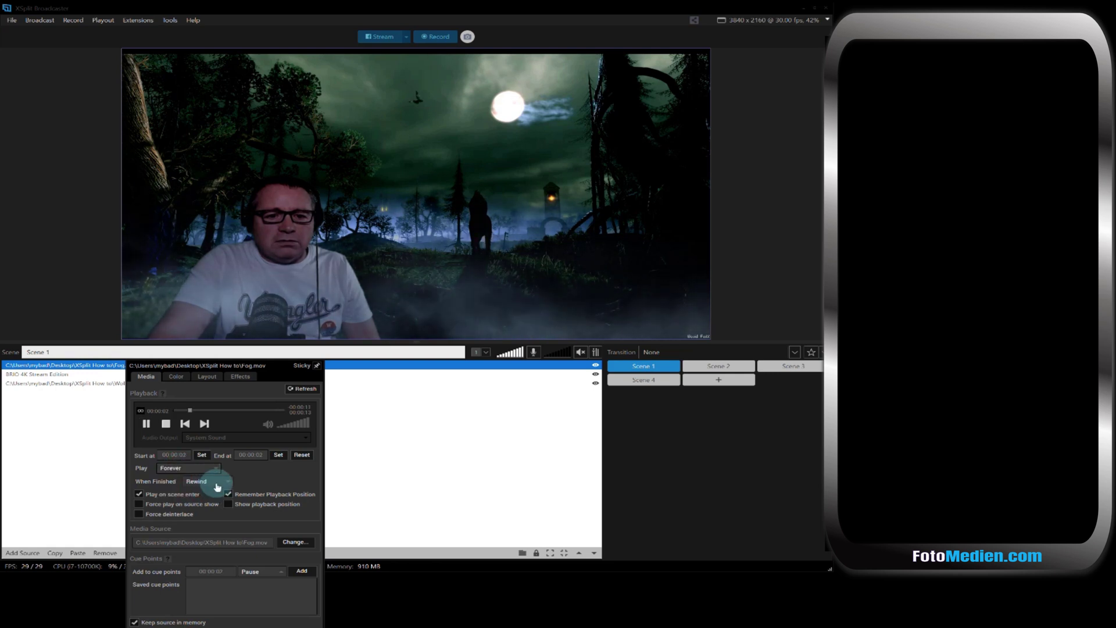
{"action": "left_click", "coordinate": [159, 504]}
{"action": "left_click", "coordinate": [242, 493]}
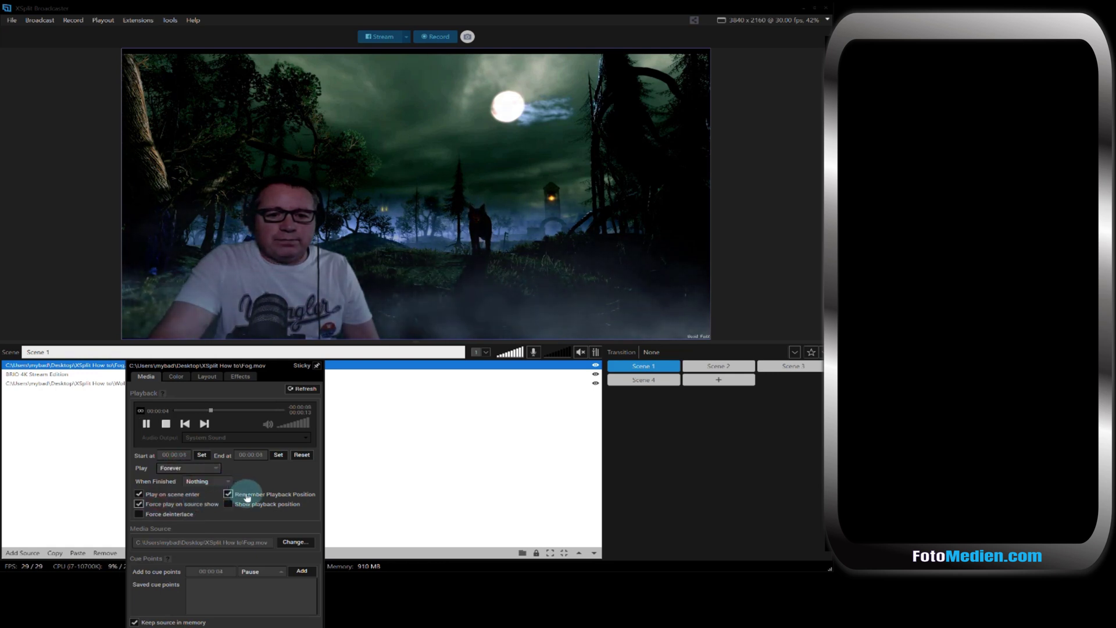
{"action": "left_click", "coordinate": [135, 622]}
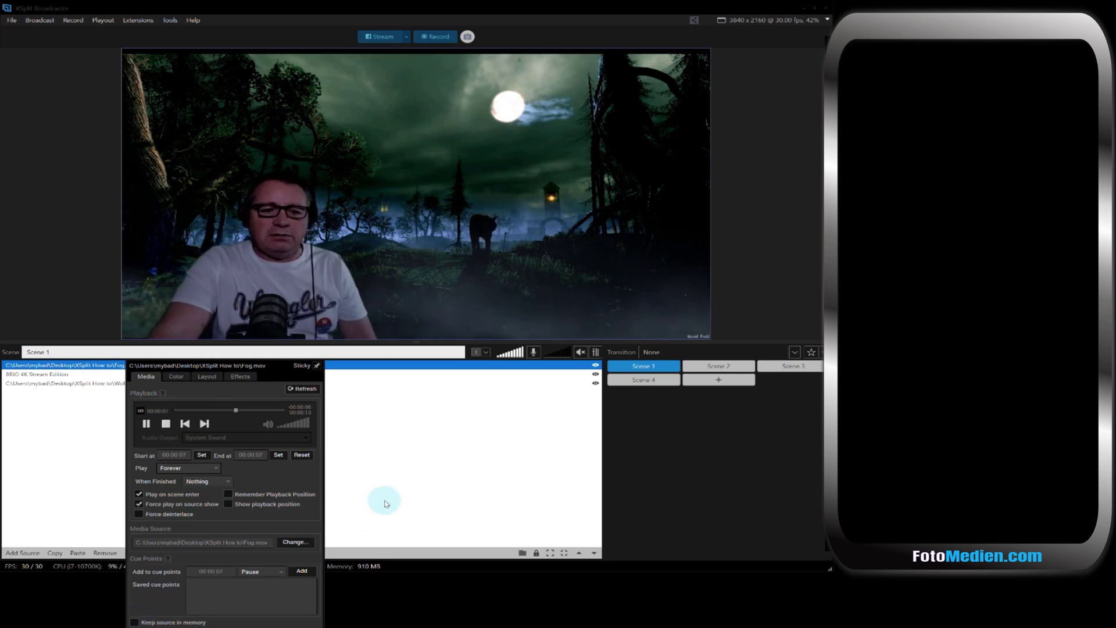
{"action": "left_click", "coordinate": [387, 503]}
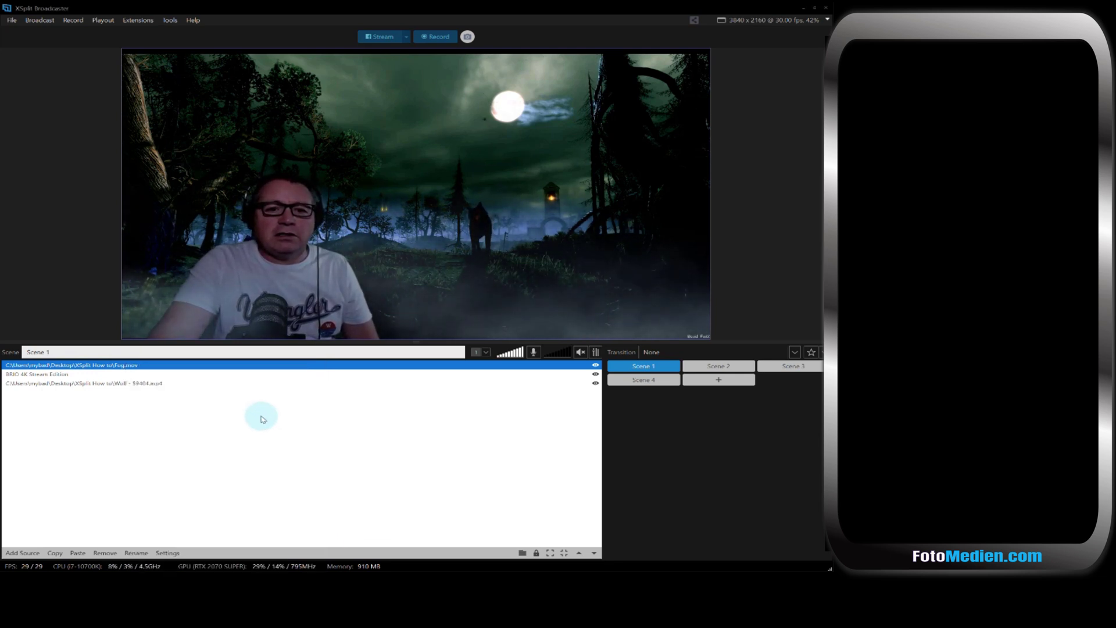
- Shift the color tone of the Fog.mov source towards blue in its color settings and close the settings
{"action": "double_click", "coordinate": [212, 368]}
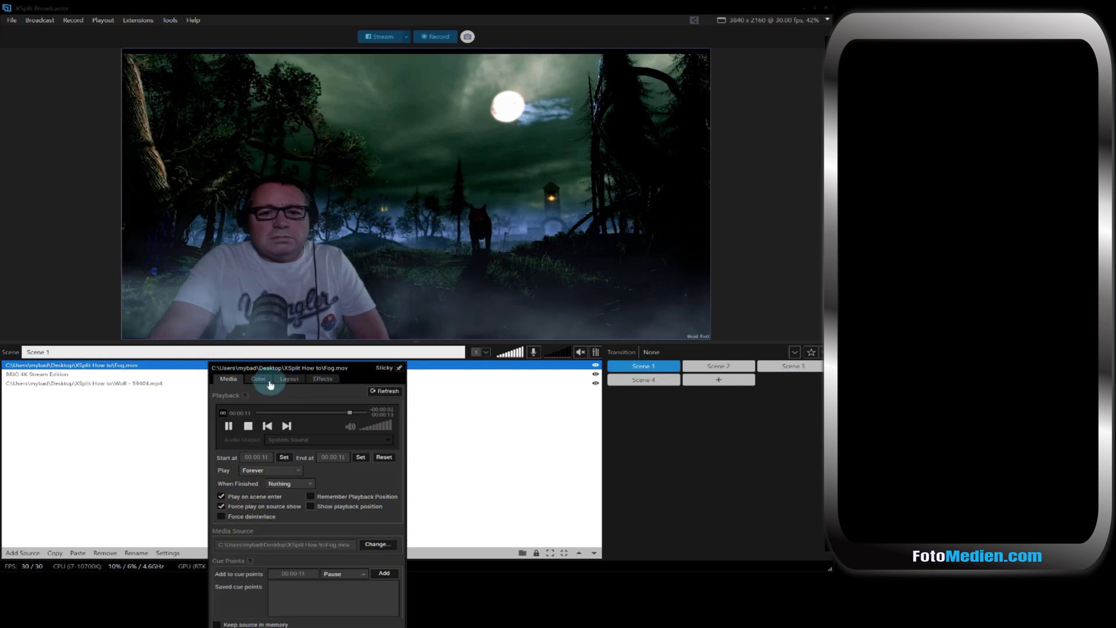
{"action": "left_click", "coordinate": [262, 379]}
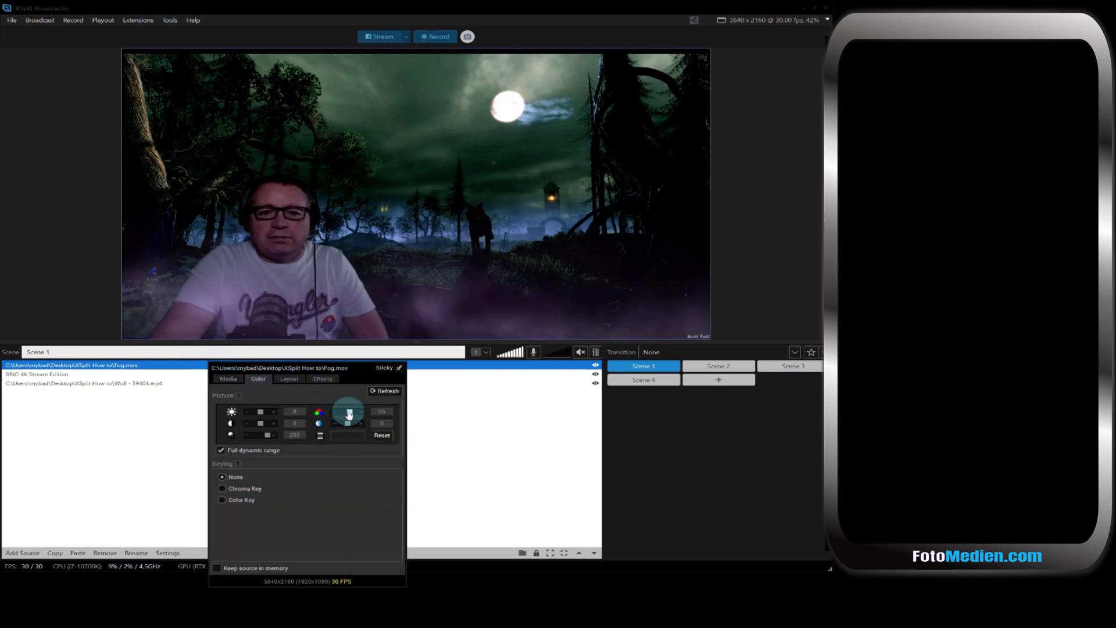
{"action": "left_click_drag", "start_coordinate": [347, 425], "coordinate": [351, 426]}
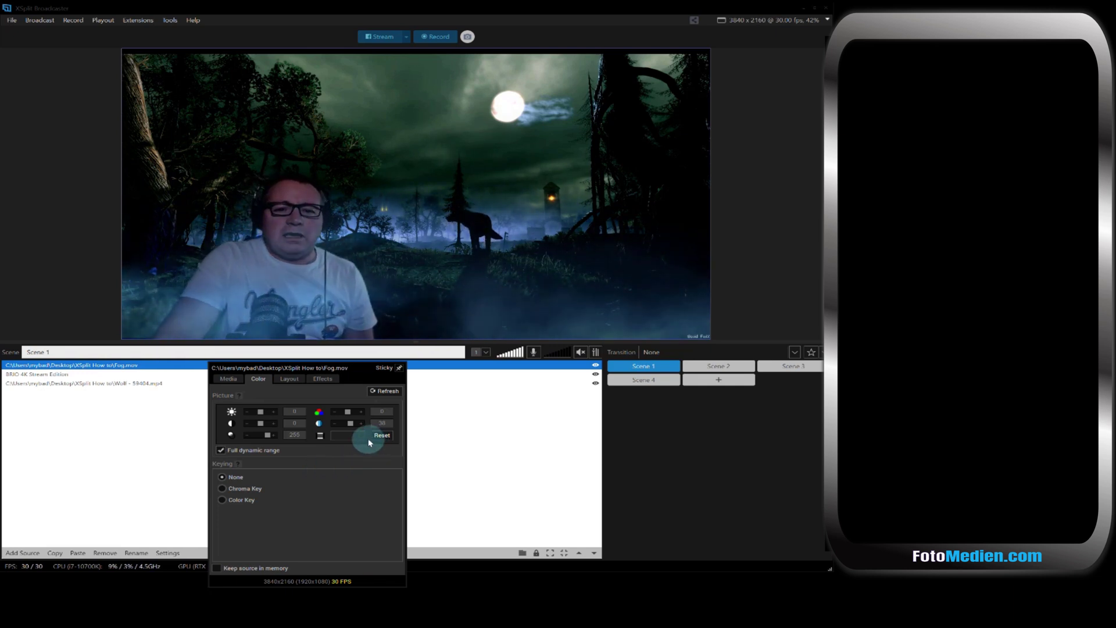
{"action": "left_click", "coordinate": [456, 461]}
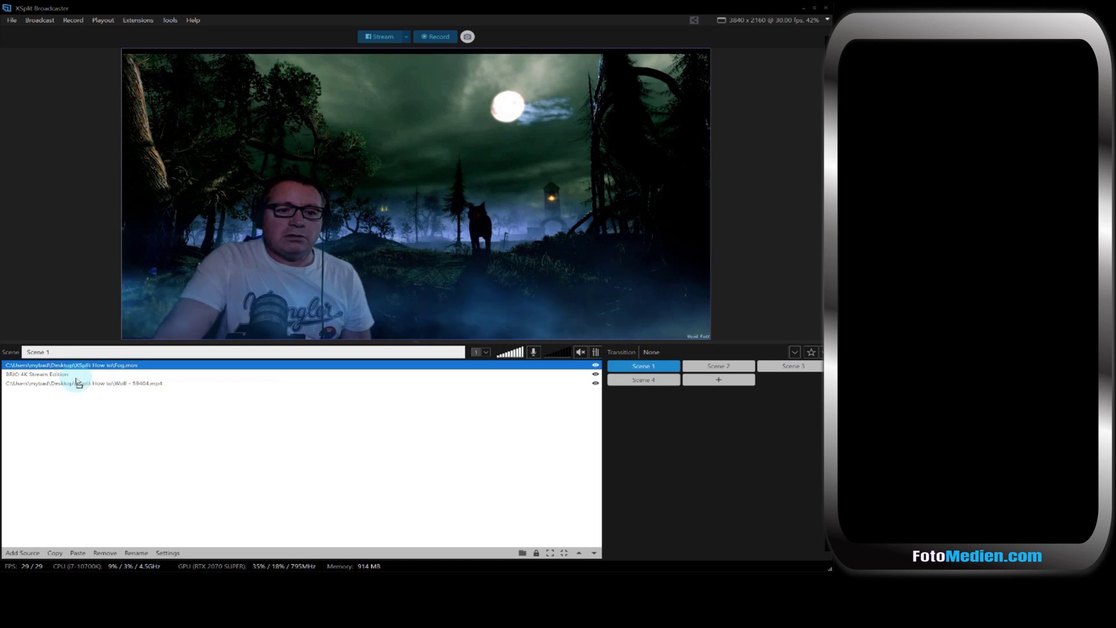
- Place Fog.mov beneath the BRIO camera source in the source order and size it to cover the entire scene
{"action": "left_click_drag", "start_coordinate": [77, 382], "coordinate": [66, 376]}
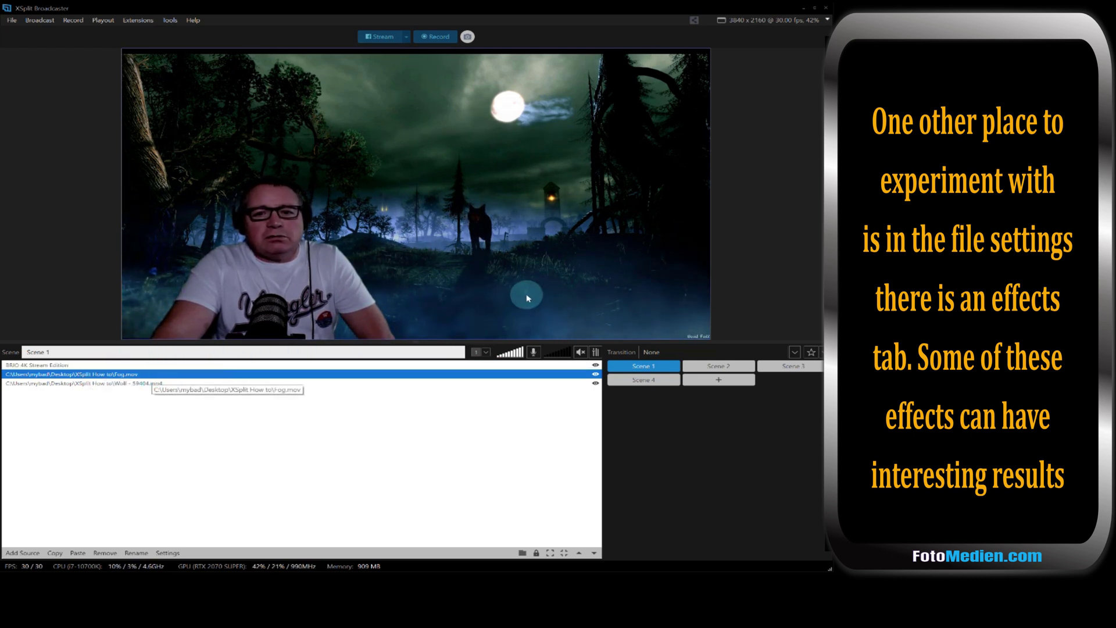
{"action": "left_click", "coordinate": [322, 375]}
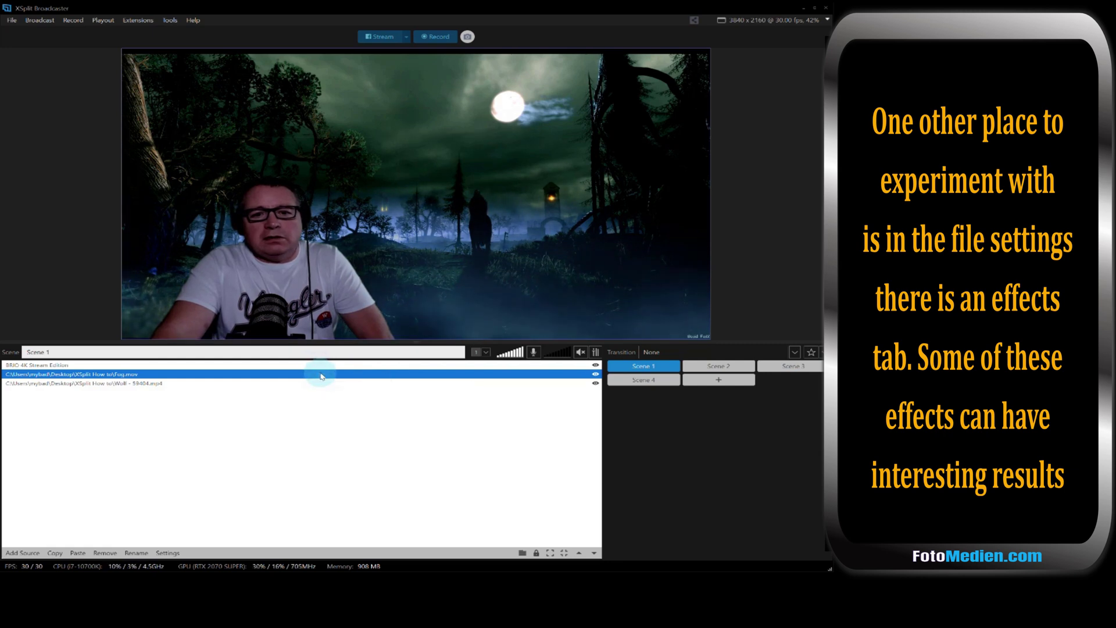
{"action": "left_click", "coordinate": [420, 76]}
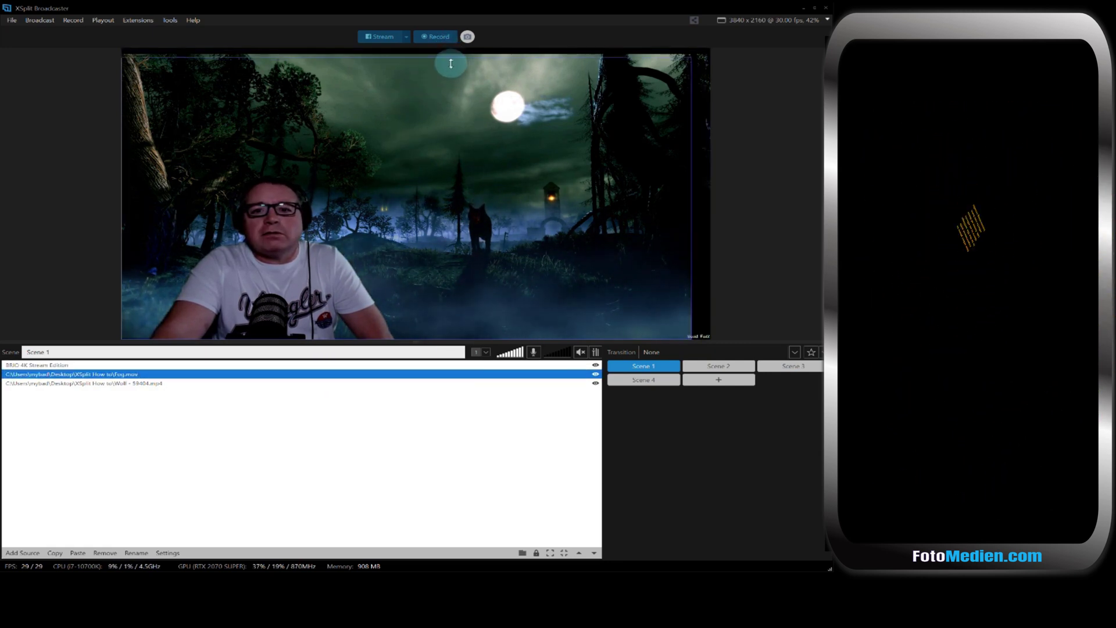
{"action": "left_click_drag", "start_coordinate": [451, 64], "coordinate": [508, 43]}
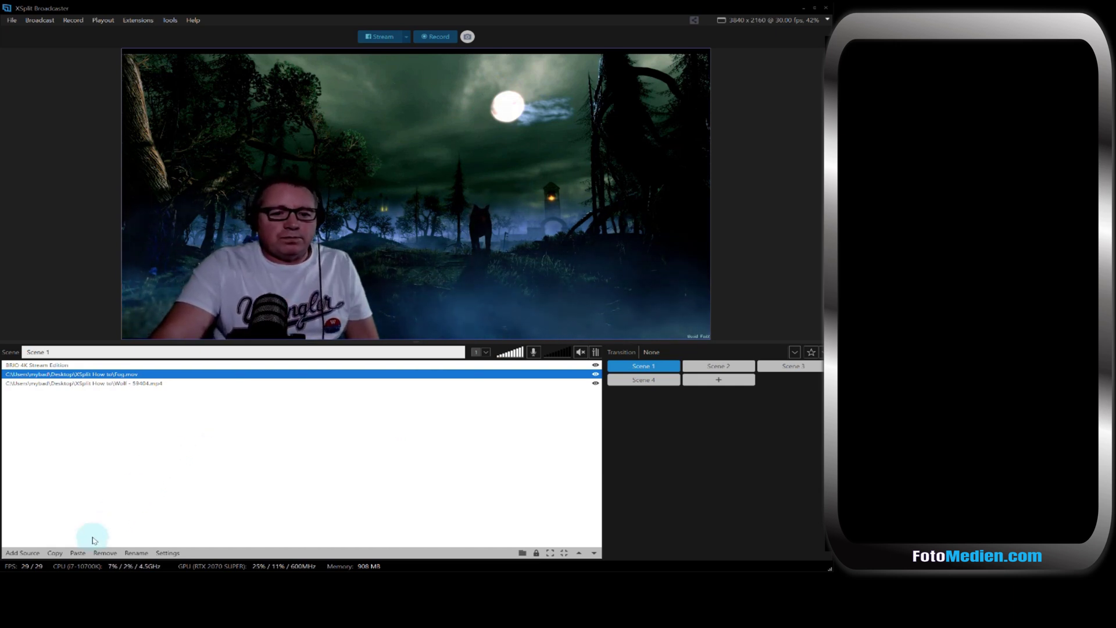
- Add Blood.mov from the XSplit How to folder to Scene 1 as a media source
{"action": "left_click", "coordinate": [25, 554]}
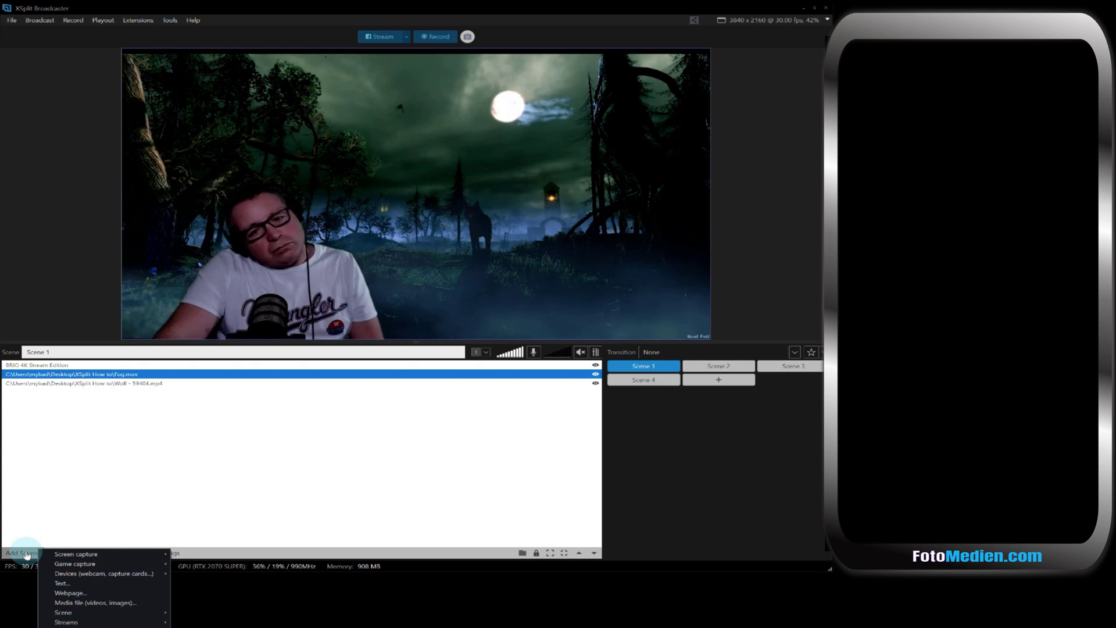
{"action": "left_click", "coordinate": [64, 602]}
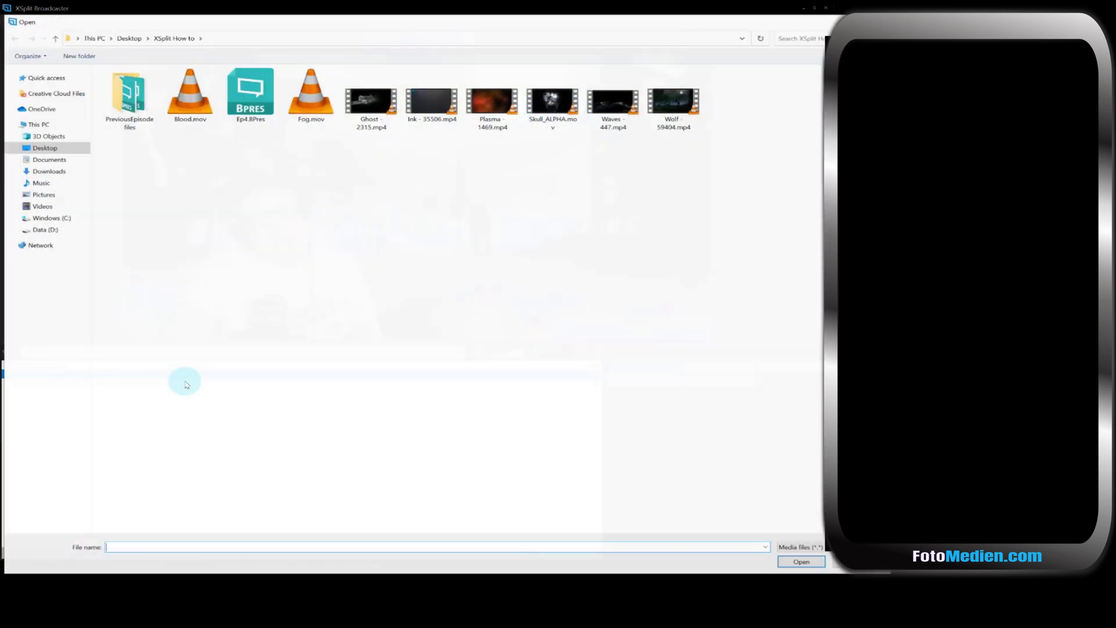
{"action": "left_click", "coordinate": [200, 108]}
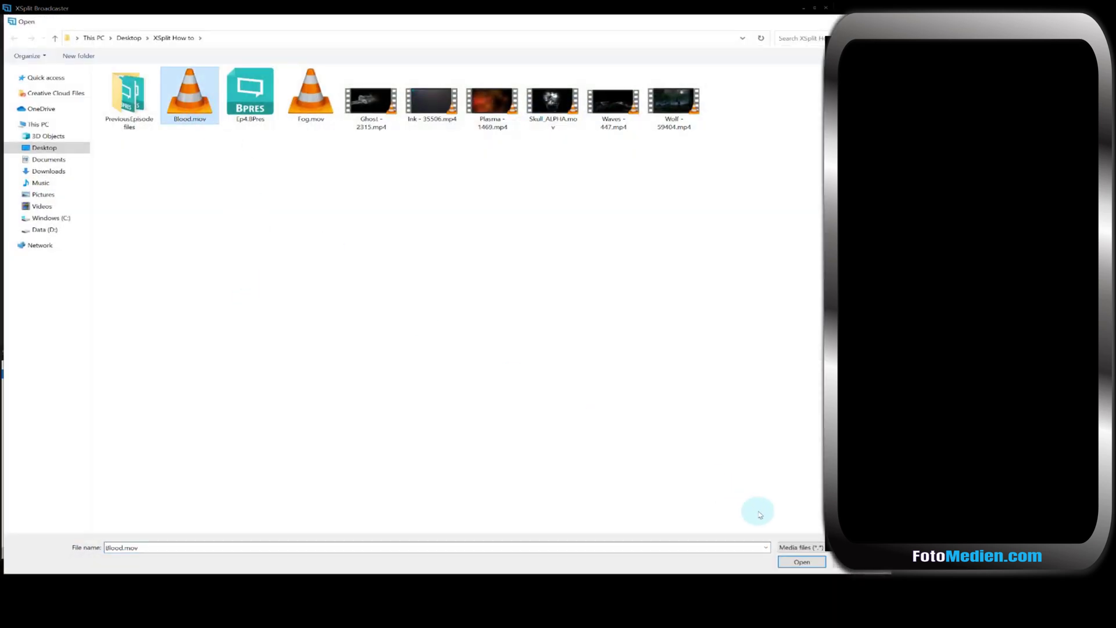
{"action": "left_click", "coordinate": [801, 562]}
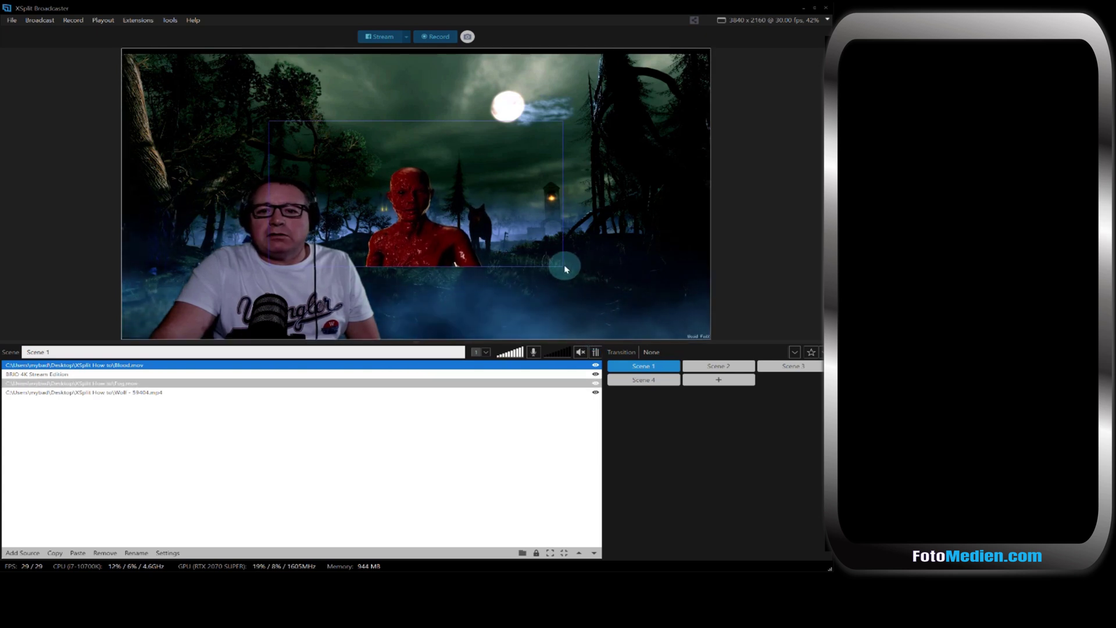
- Enlarge the Blood.mov figure to about the presenter's size and place it at the right edge of the scene, then deselect it
{"action": "left_click_drag", "start_coordinate": [563, 266], "coordinate": [692, 342]}
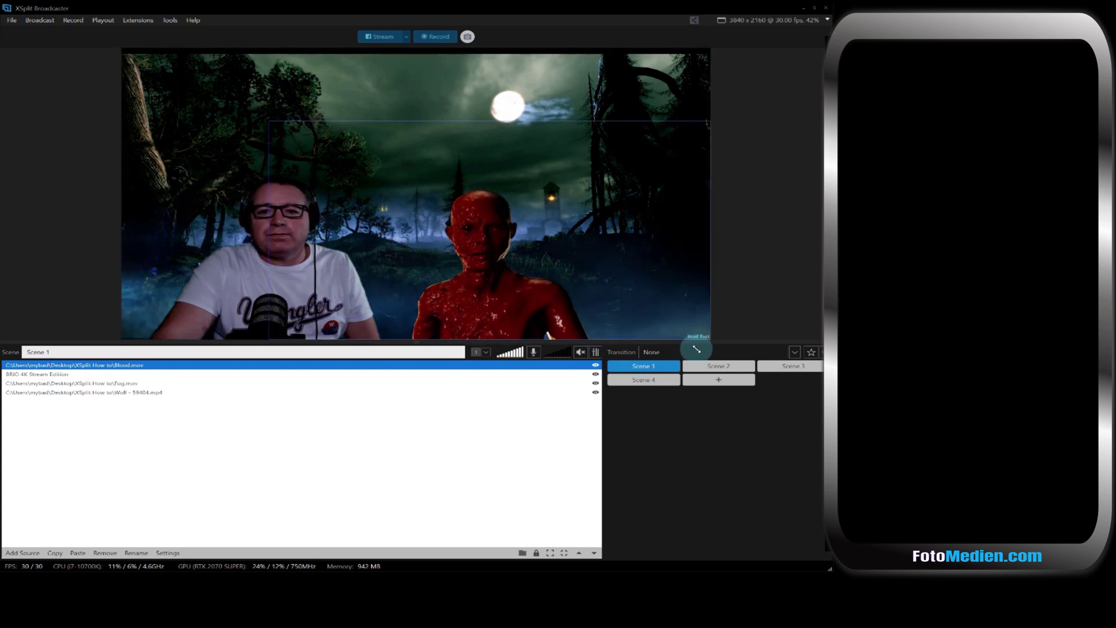
{"action": "left_click", "coordinate": [259, 110]}
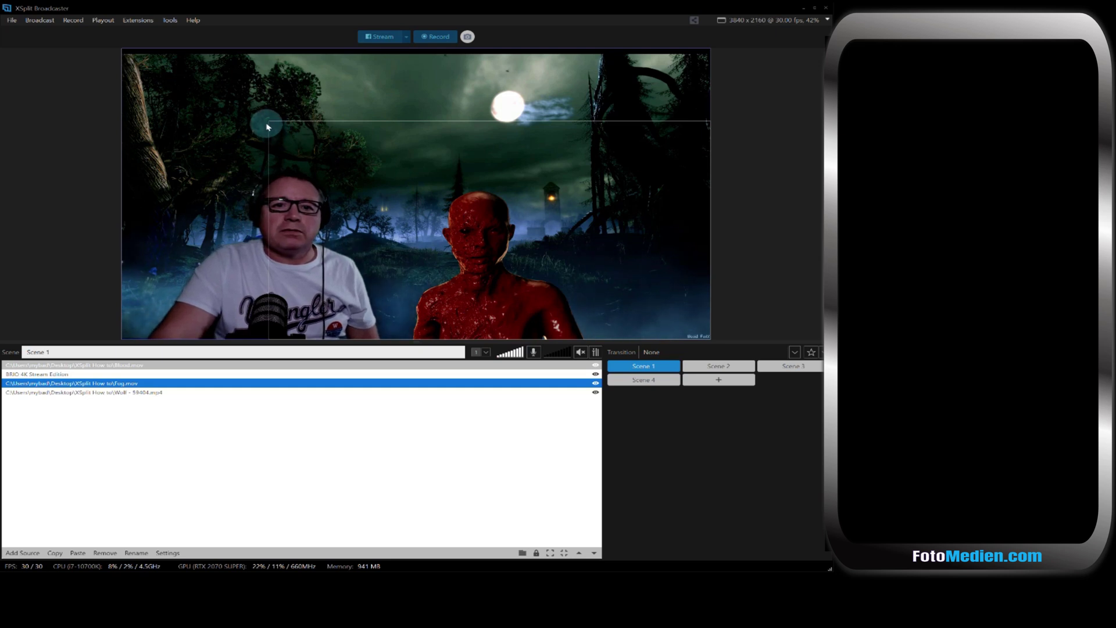
{"action": "left_click_drag", "start_coordinate": [266, 121], "coordinate": [255, 109]}
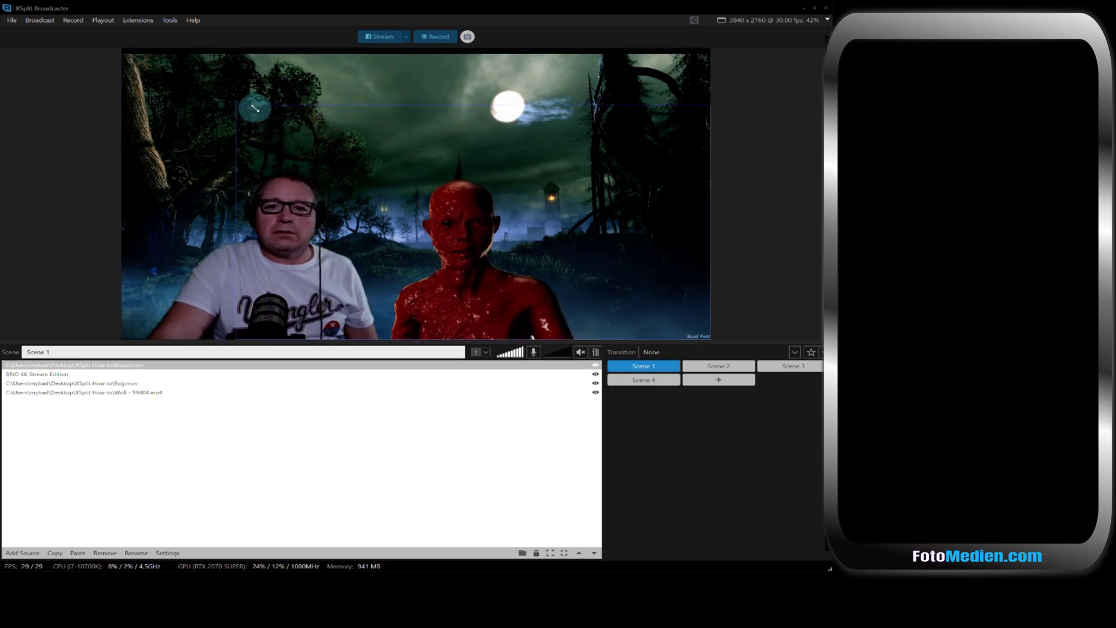
{"action": "left_click_drag", "start_coordinate": [503, 317], "coordinate": [581, 322]}
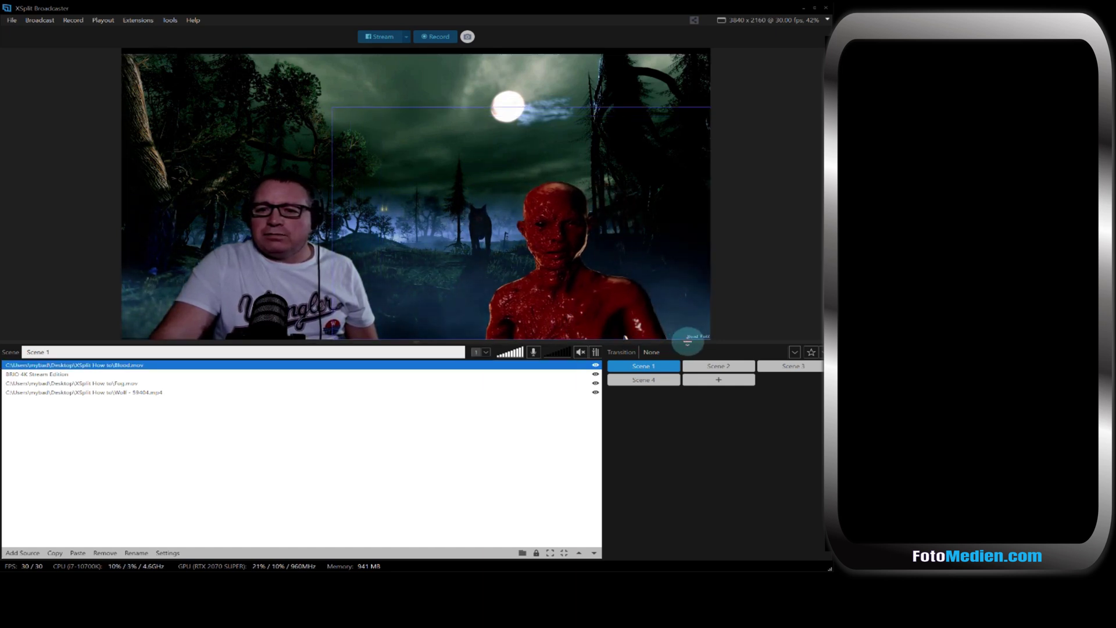
{"action": "left_click", "coordinate": [690, 337]}
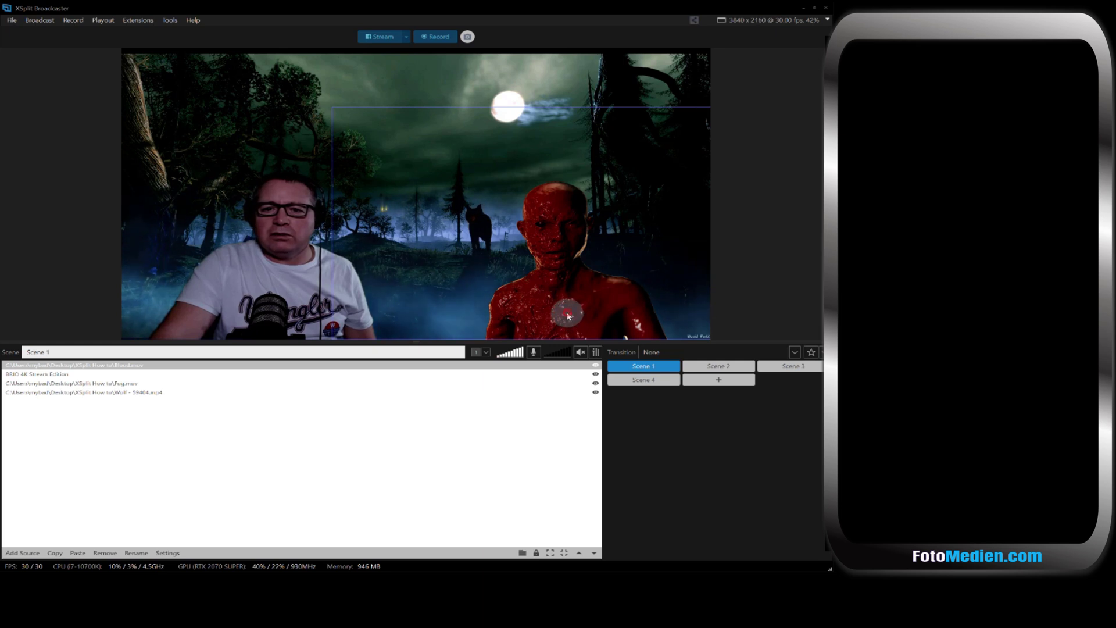
{"action": "left_click_drag", "start_coordinate": [569, 316], "coordinate": [621, 317]}
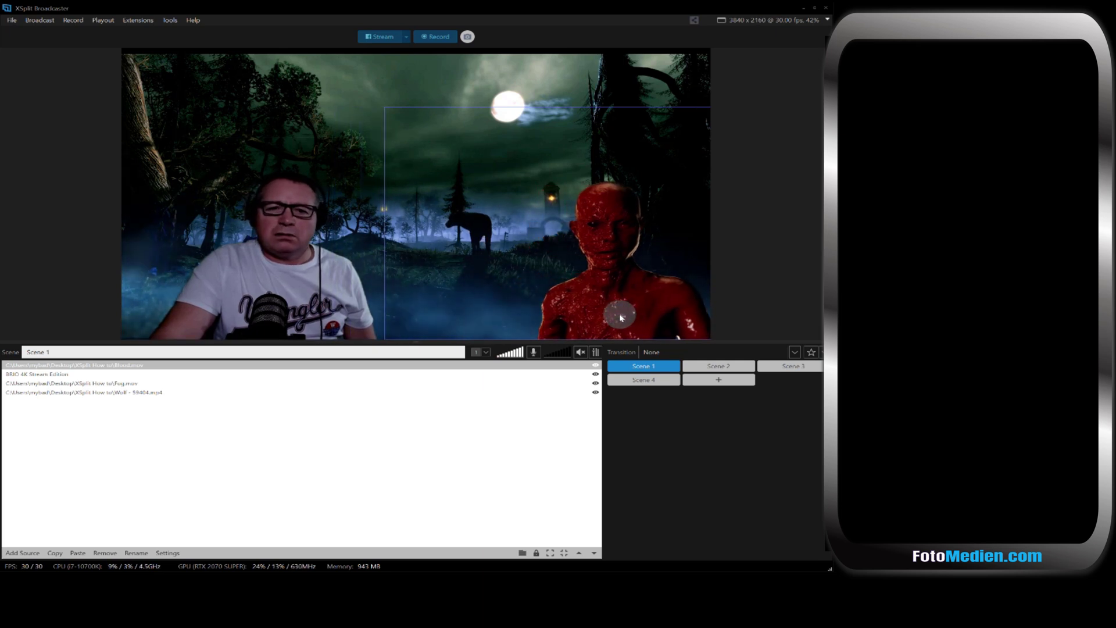
{"action": "left_click", "coordinate": [286, 417]}
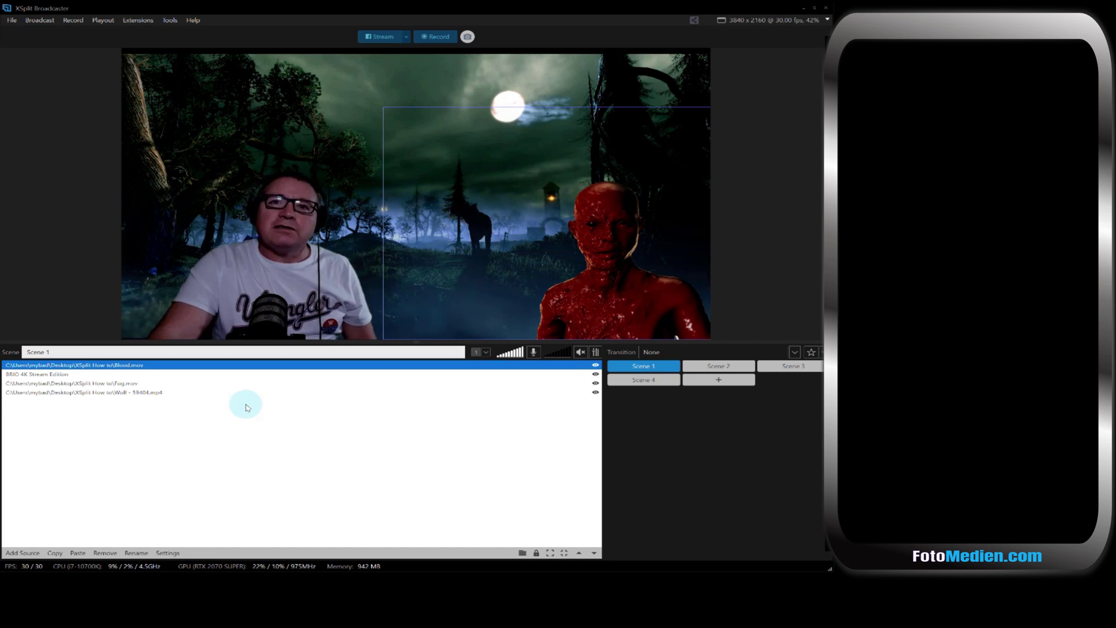
{"action": "left_click", "coordinate": [138, 458]}
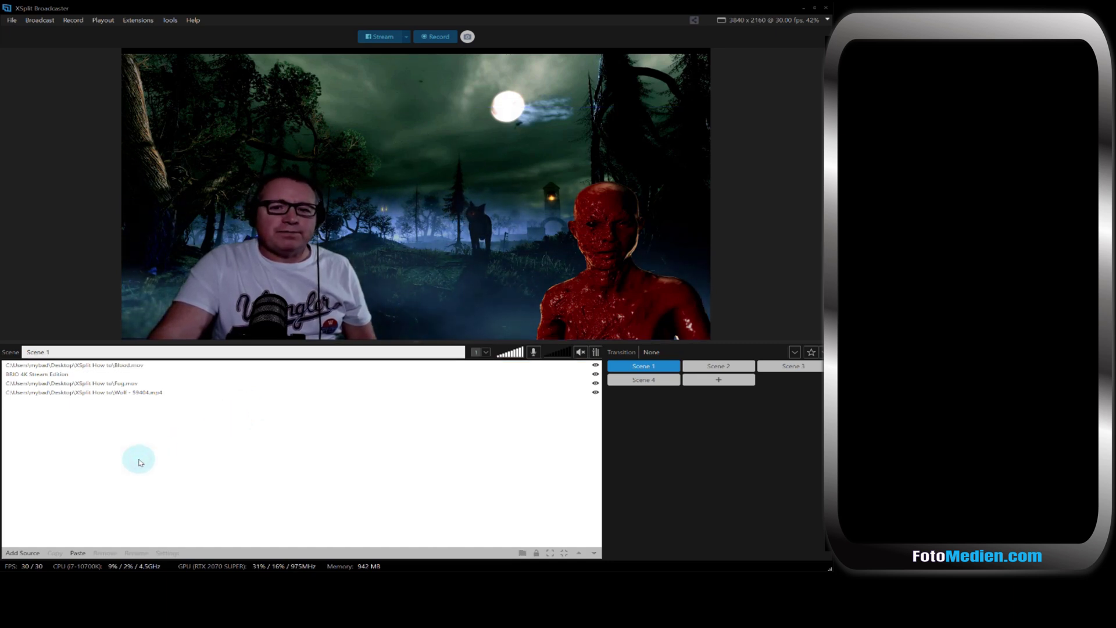
- Darken the Blood.mov figure by lowering its brightness by 31 in the source's color settings
{"action": "double_click", "coordinate": [102, 368]}
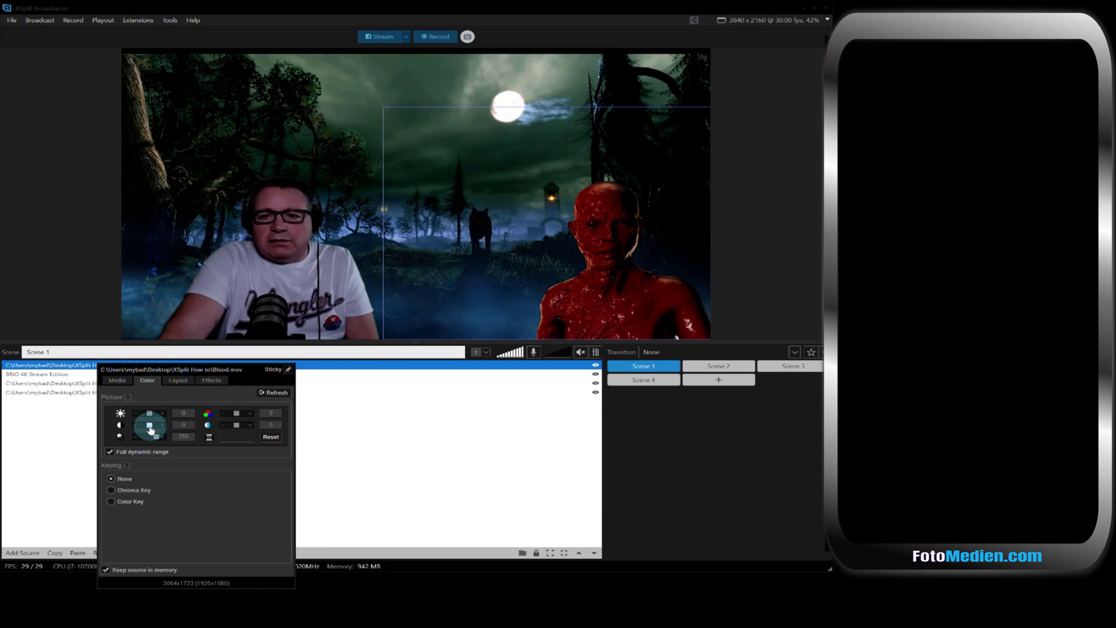
{"action": "left_click_drag", "start_coordinate": [149, 429], "coordinate": [146, 414]}
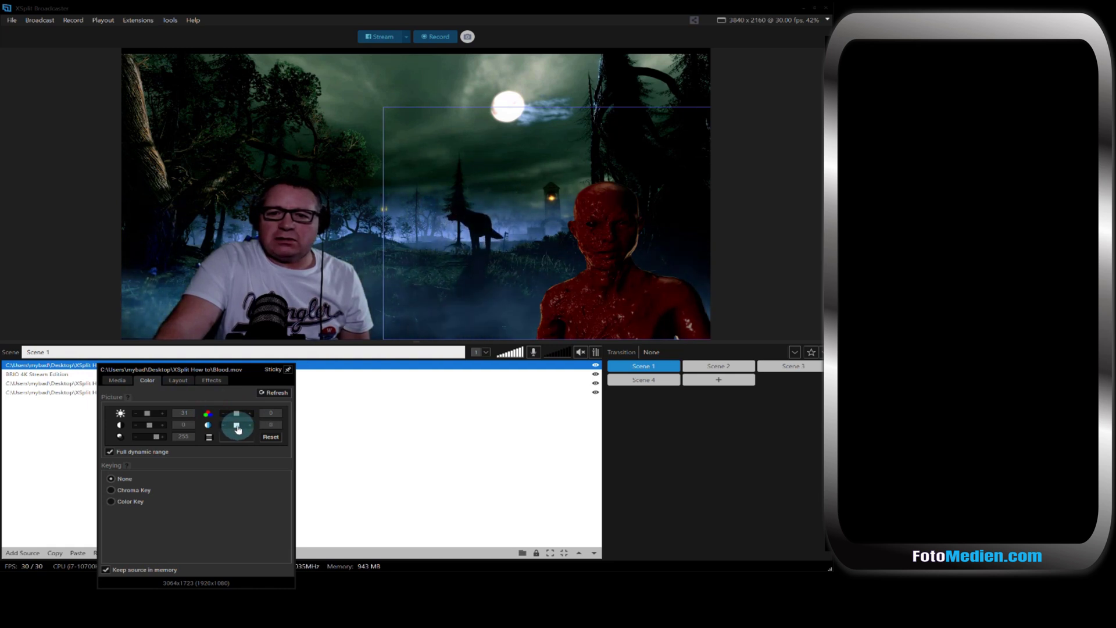
- Give Blood.mov a 6000 ms Fade transition on scene enter and exit, stop keeping it in memory, and close its settings
{"action": "left_click", "coordinate": [212, 381]}
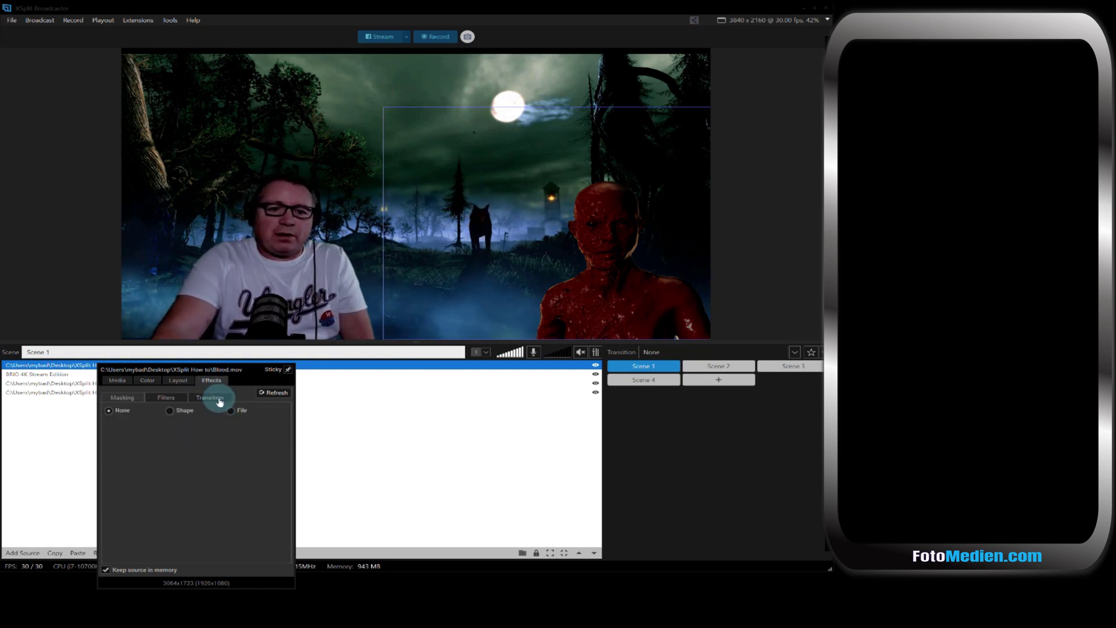
{"action": "left_click", "coordinate": [220, 400]}
{"action": "left_click", "coordinate": [186, 412]}
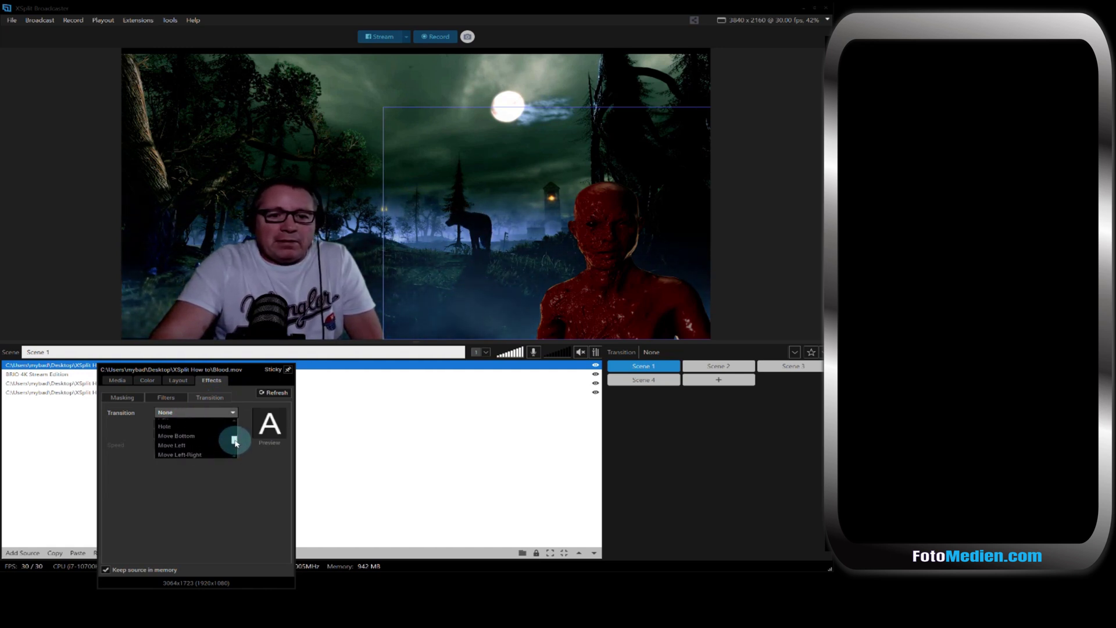
{"action": "left_click", "coordinate": [187, 422]}
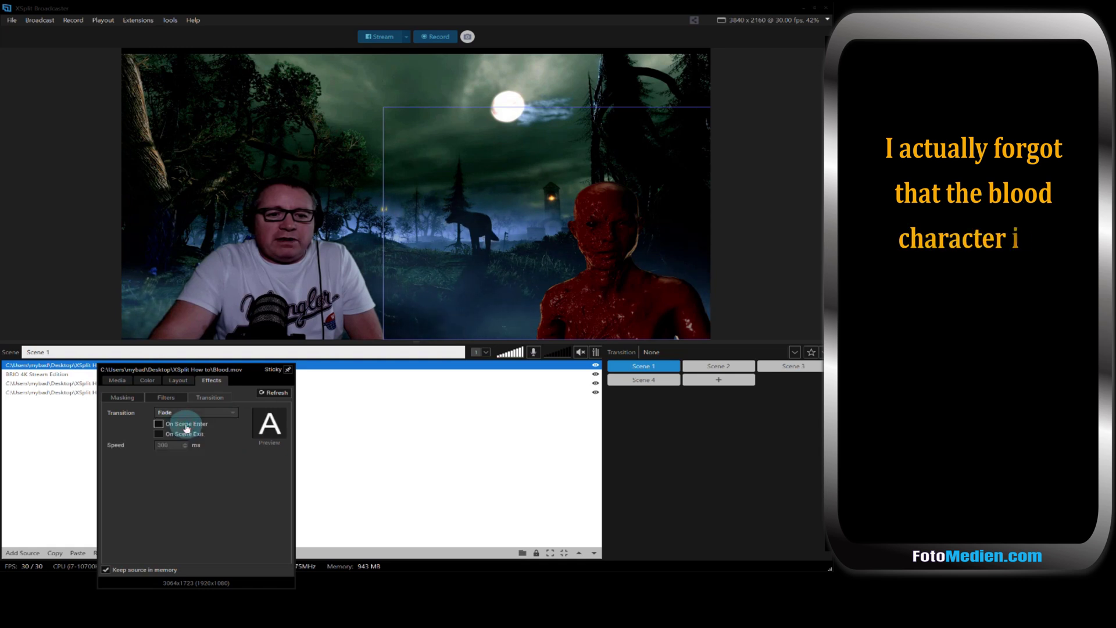
{"action": "left_click", "coordinate": [158, 435]}
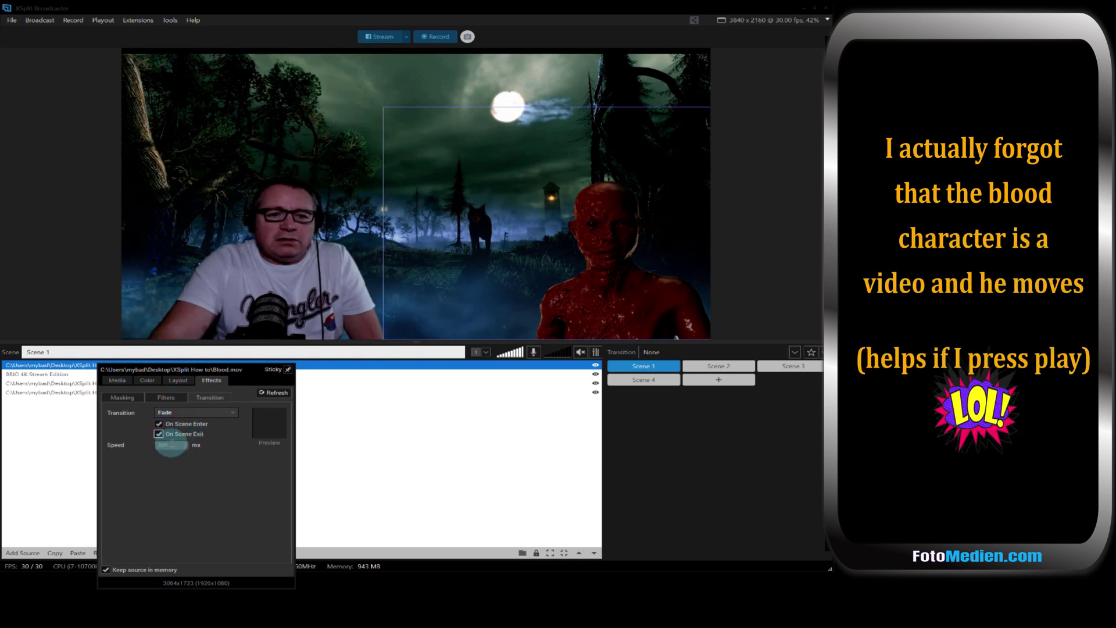
{"action": "double_click", "coordinate": [155, 445]}
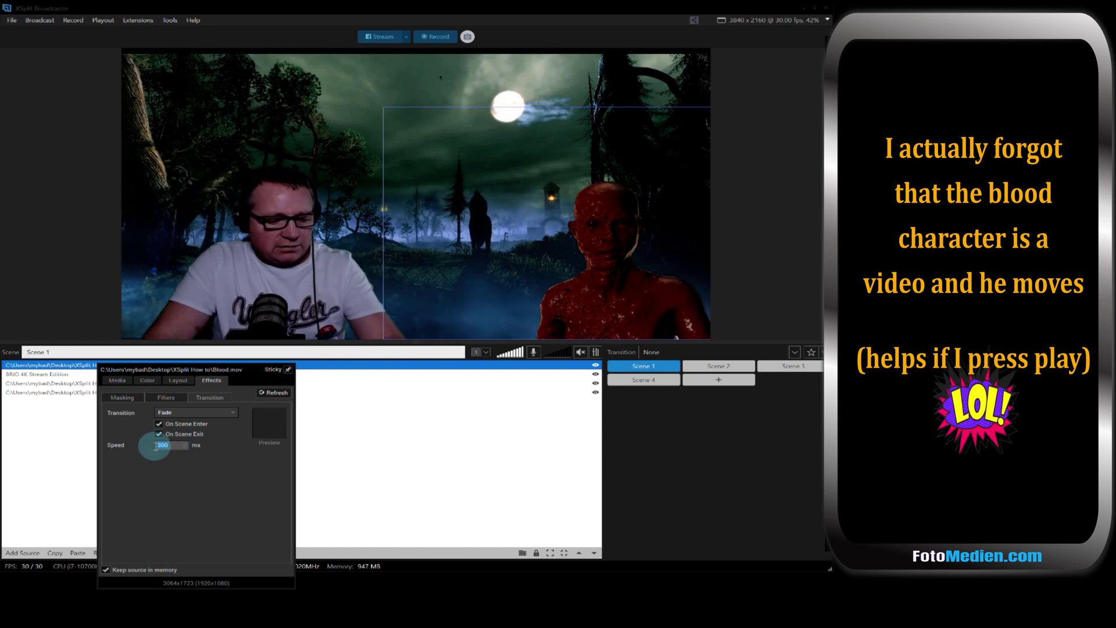
{"action": "type", "text": "6000"}
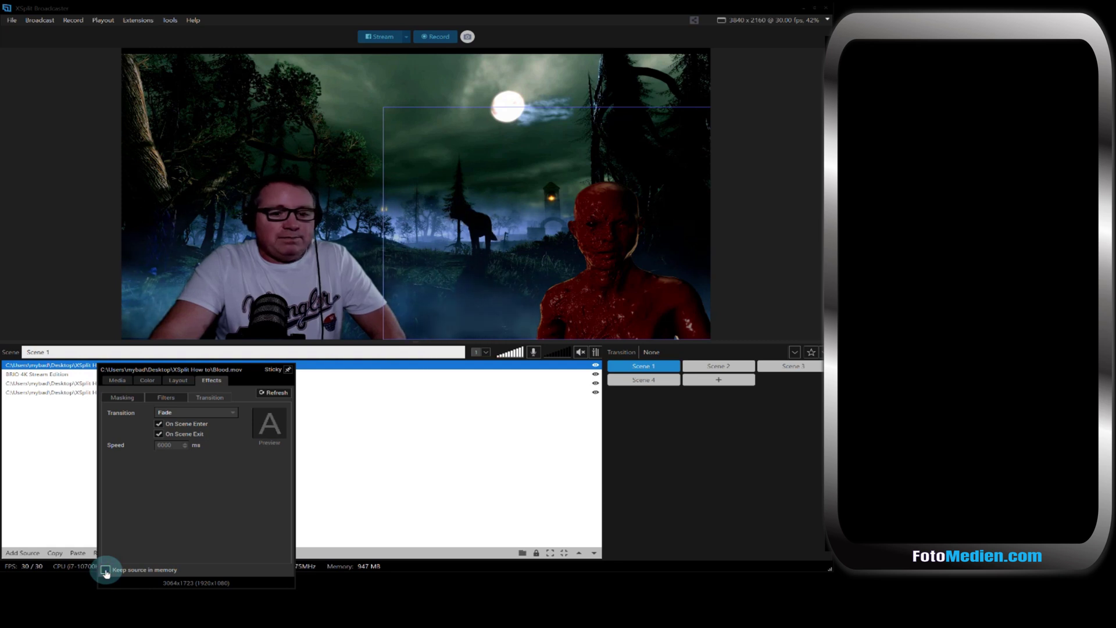
{"action": "left_click", "coordinate": [330, 526]}
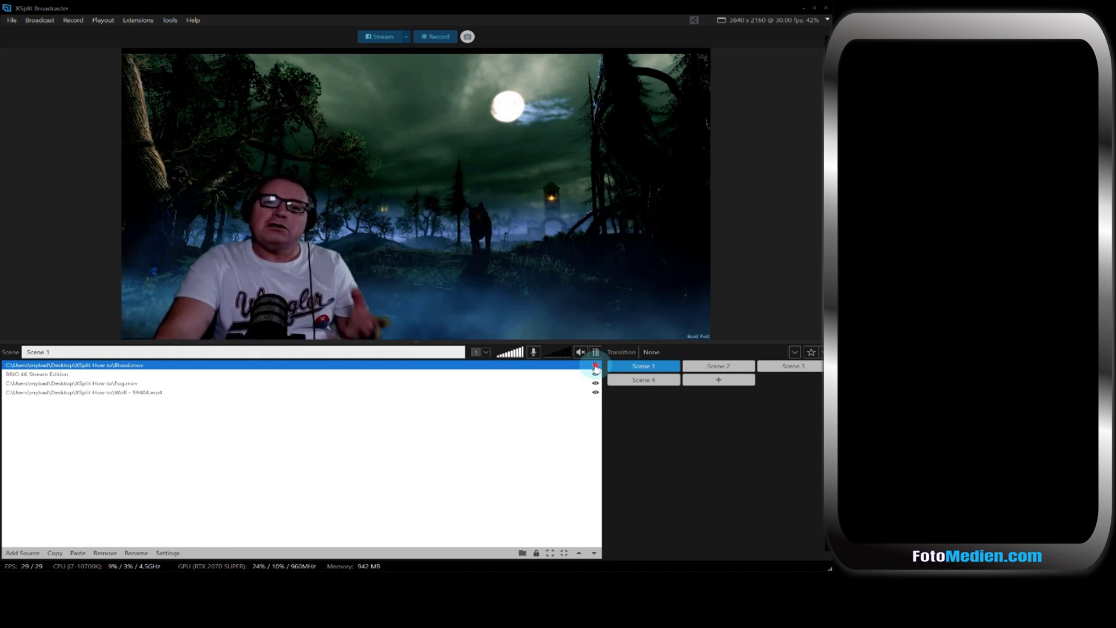
- Preview the slow fade of Blood.mov by showing the source in the scene and hiding it again
{"action": "left_click", "coordinate": [595, 366]}
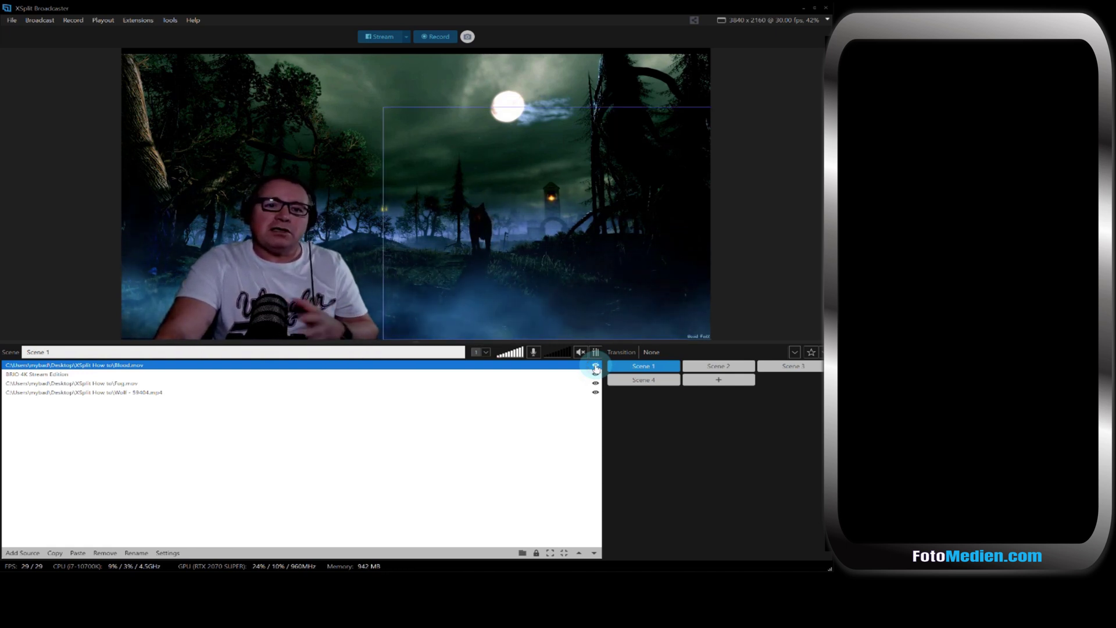
{"action": "left_click", "coordinate": [365, 508]}
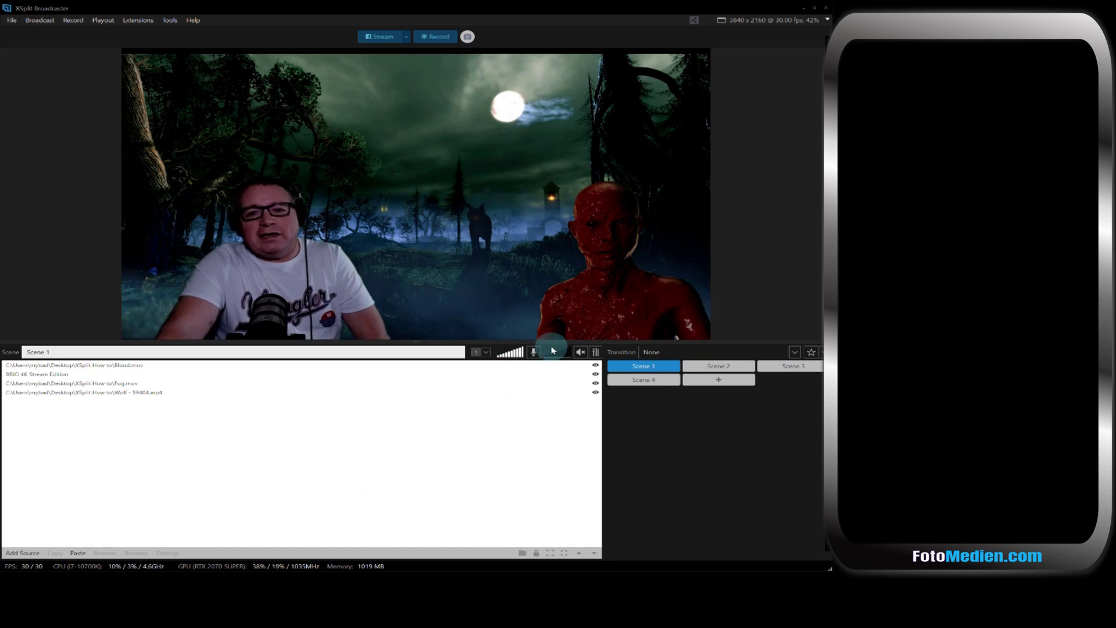
{"action": "left_click", "coordinate": [611, 239]}
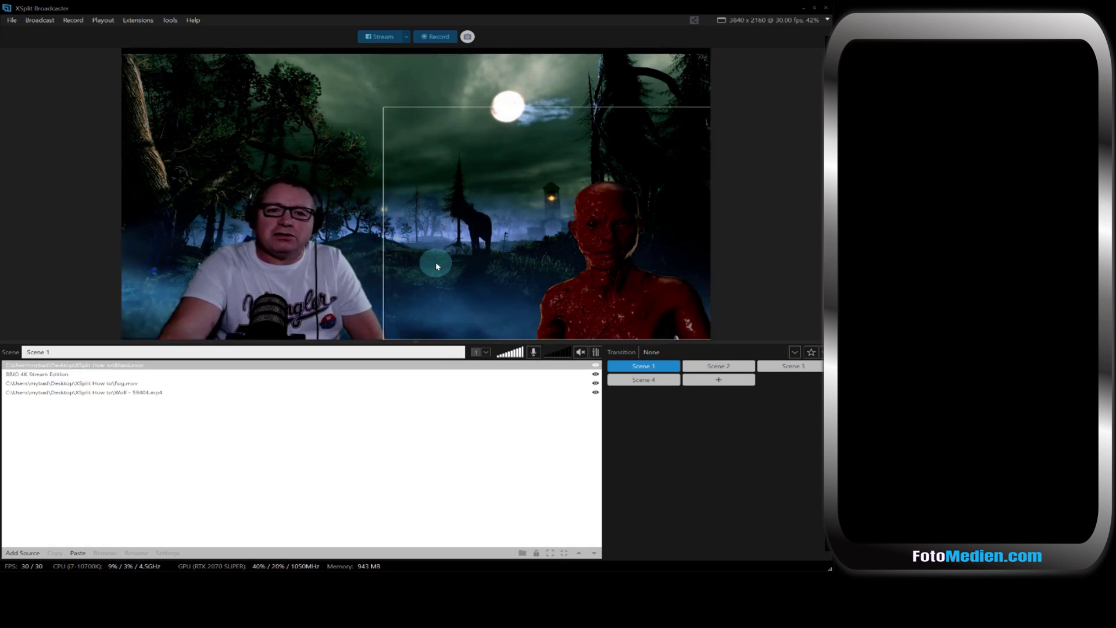
{"action": "left_click", "coordinate": [400, 459]}
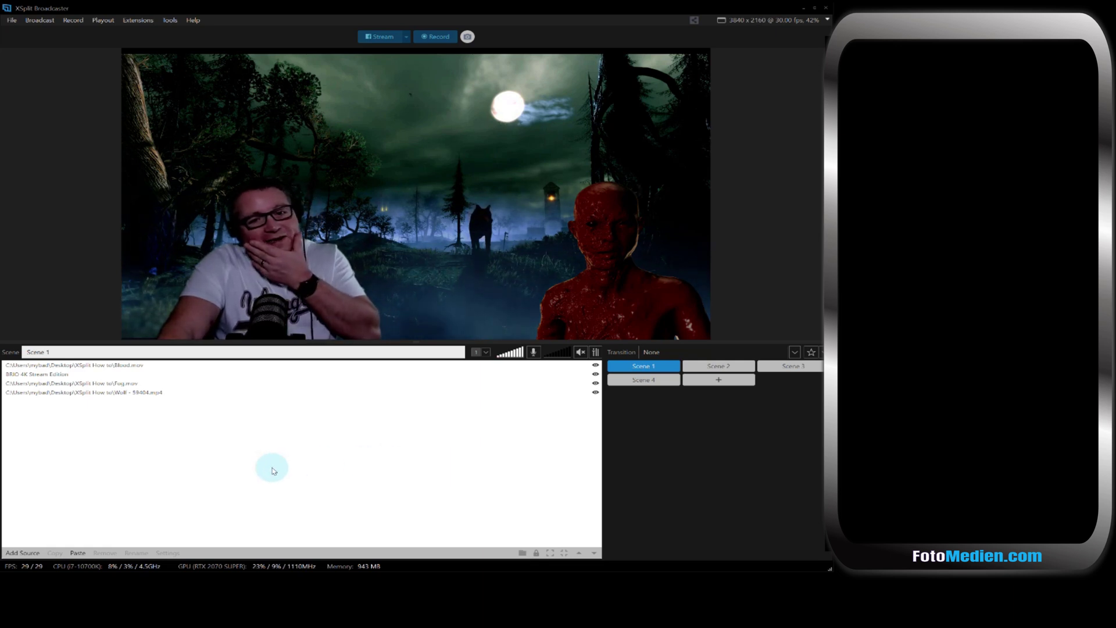
{"action": "left_click", "coordinate": [148, 378]}
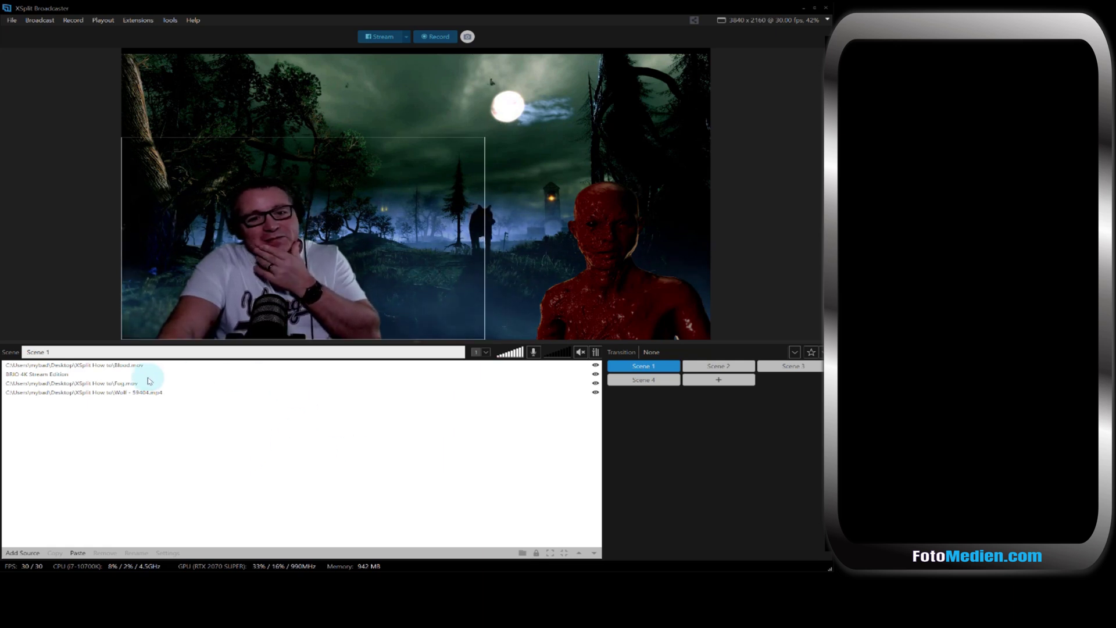
{"action": "left_click", "coordinate": [595, 364]}
{"action": "left_click", "coordinate": [389, 471]}
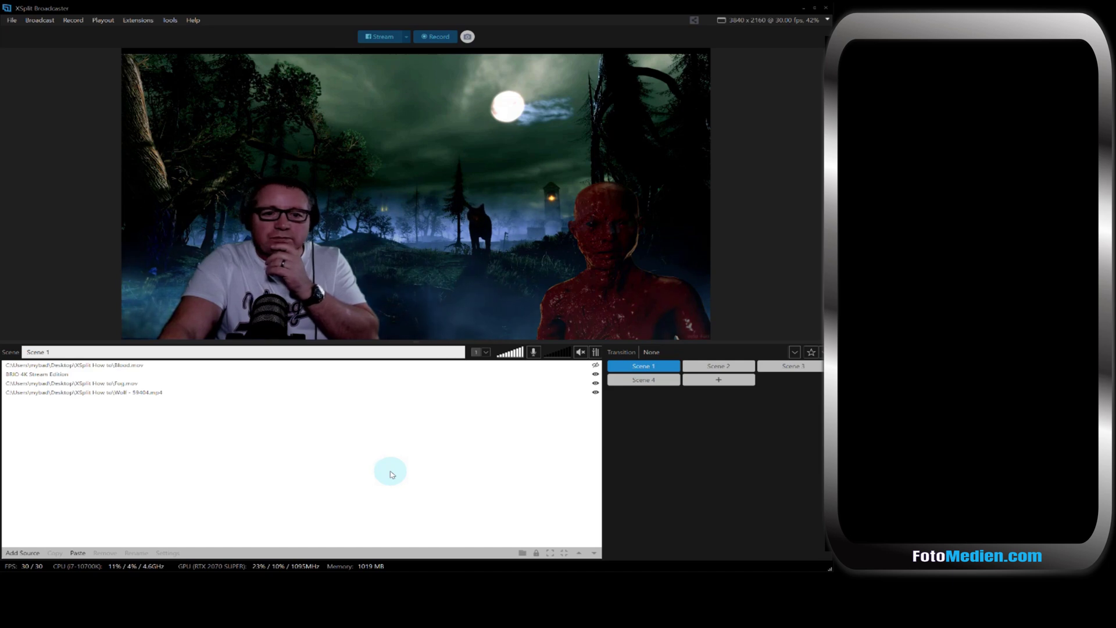
- Add Ghost - 2315.mp4 from the XSplit How to folder, enlarge it, and place it against the scene's right edge
{"action": "left_click", "coordinate": [28, 553]}
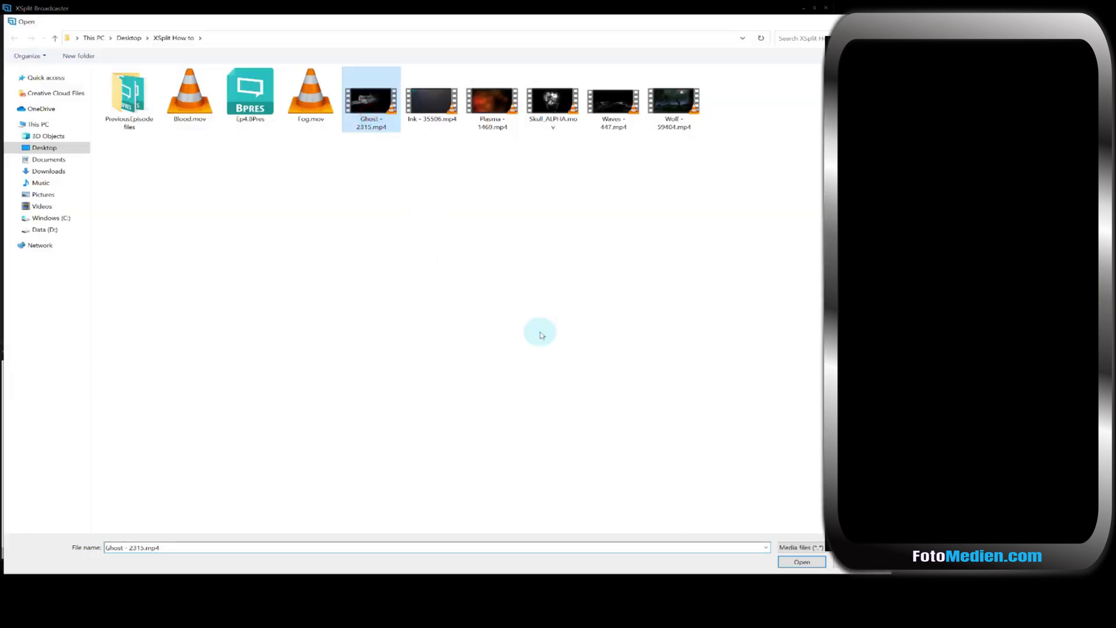
{"action": "left_click", "coordinate": [790, 562]}
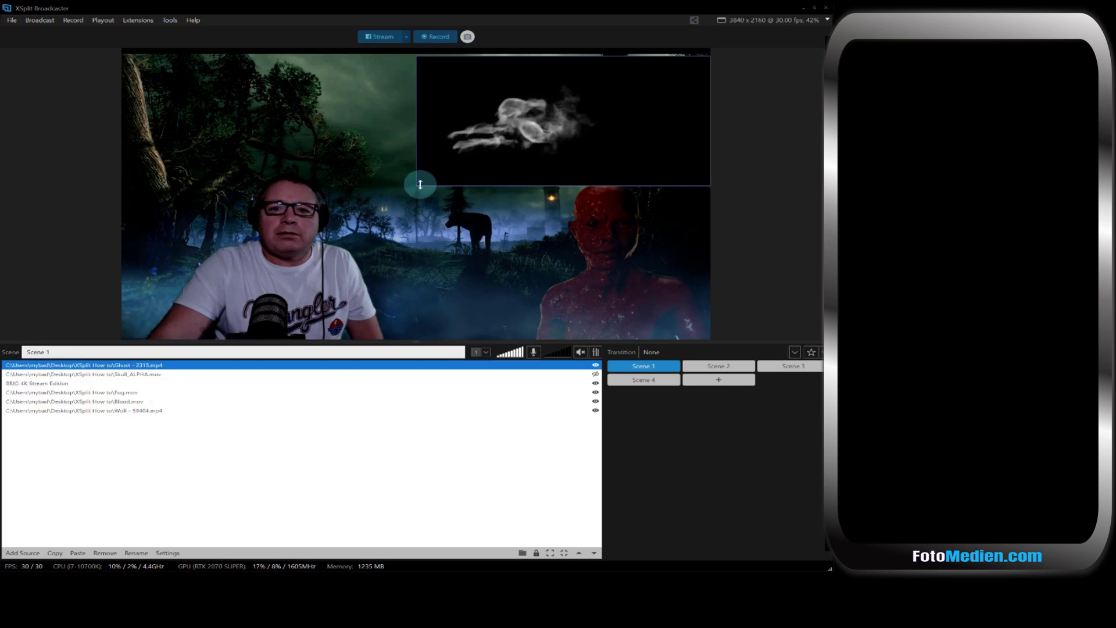
{"action": "left_click_drag", "start_coordinate": [420, 185], "coordinate": [353, 265]}
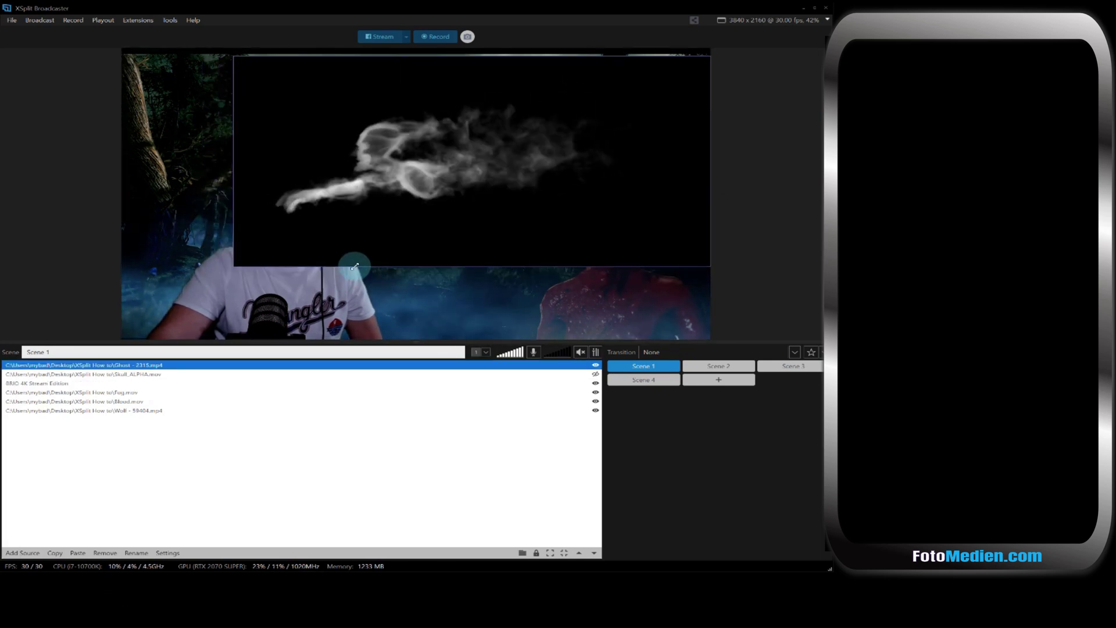
{"action": "left_click", "coordinate": [395, 183]}
{"action": "left_click_drag", "start_coordinate": [395, 183], "coordinate": [486, 222]}
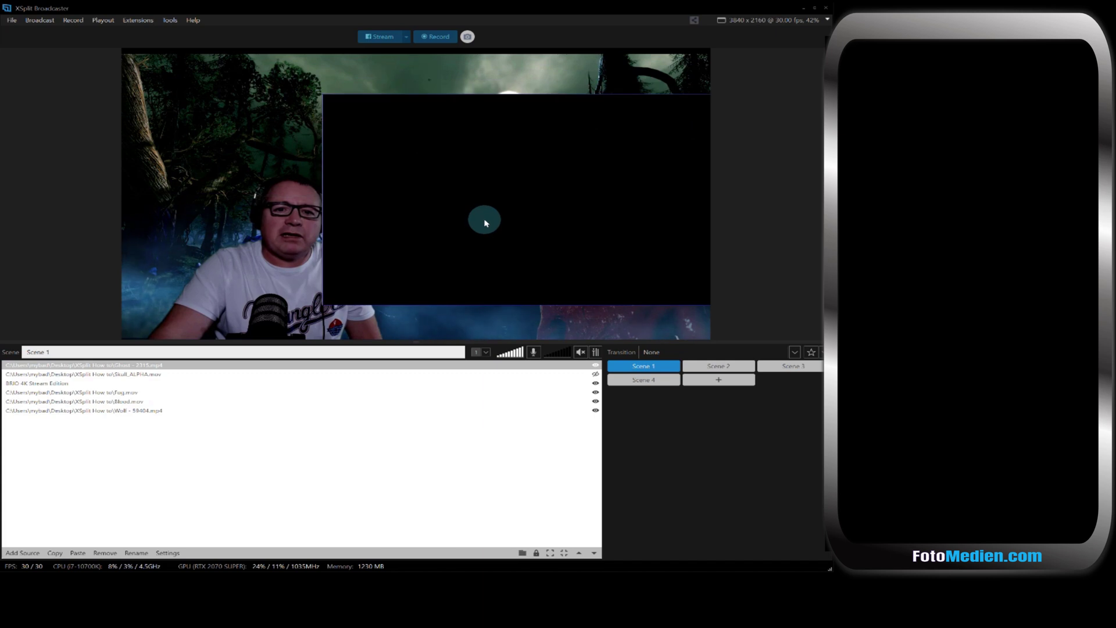
- Turn off keeping the Ghost - 2315.mp4 source in memory and close its settings
{"action": "right_click", "coordinate": [180, 363]}
{"action": "left_click", "coordinate": [208, 382]}
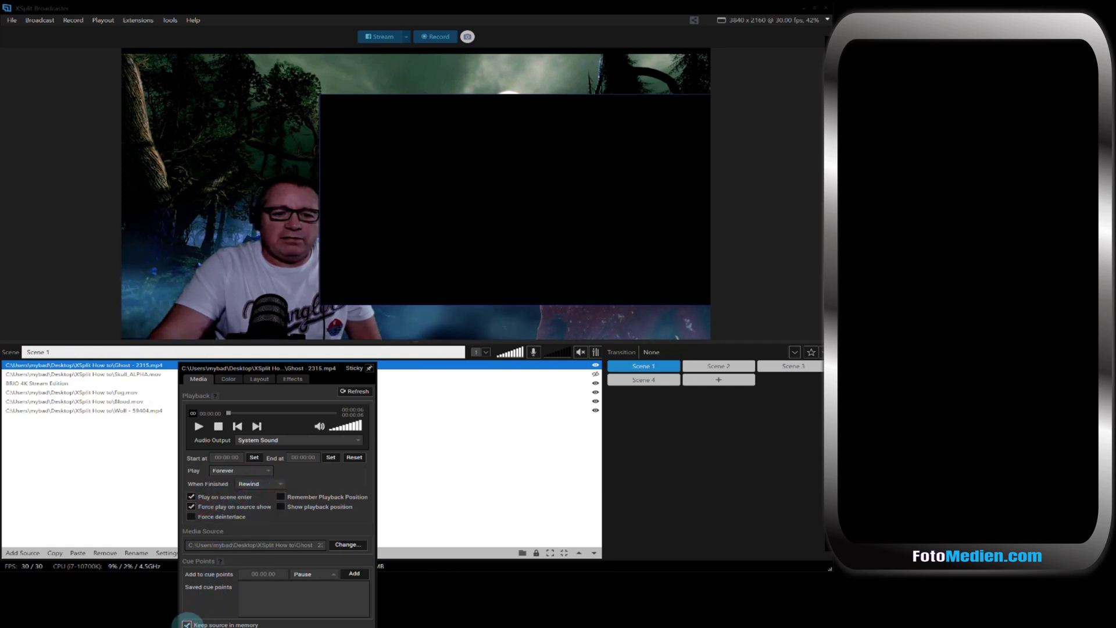
{"action": "left_click", "coordinate": [132, 505]}
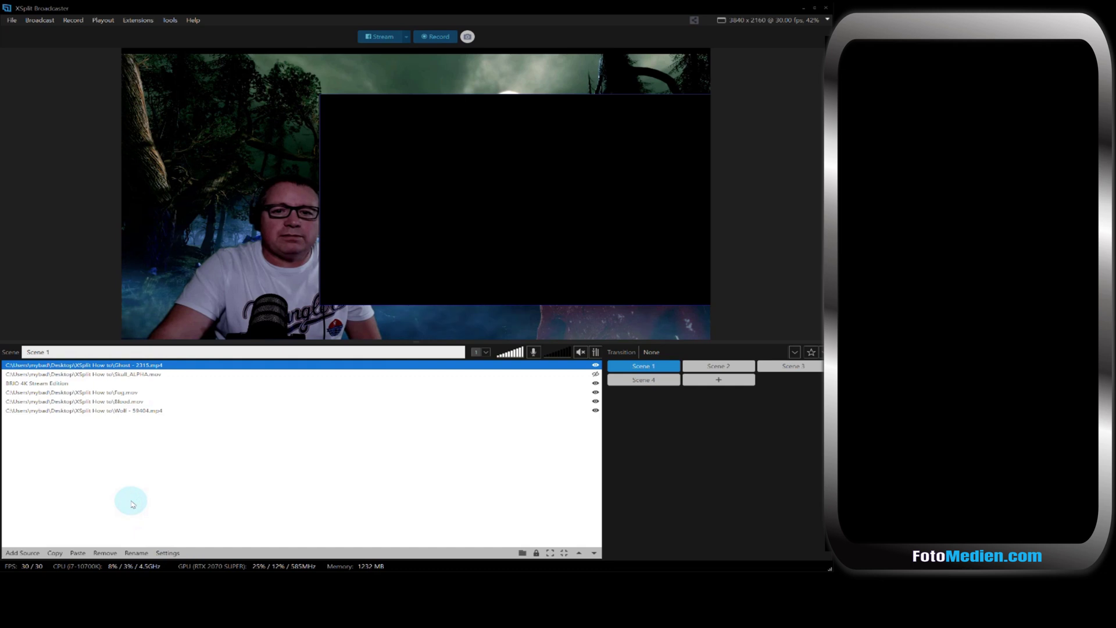
- Remove the black background of Ghost - 2315.mp4 with a Color Key, set its opacity to 128, and close the settings
{"action": "left_click", "coordinate": [143, 365]}
{"action": "left_click", "coordinate": [223, 381]}
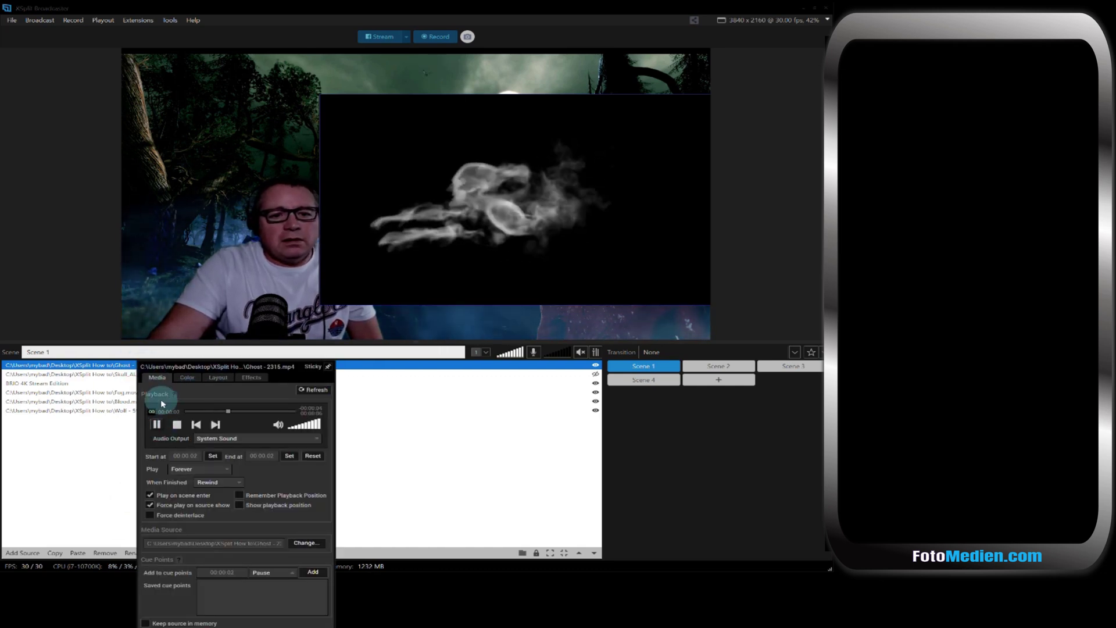
{"action": "left_click", "coordinate": [188, 377]}
{"action": "left_click", "coordinate": [150, 498]}
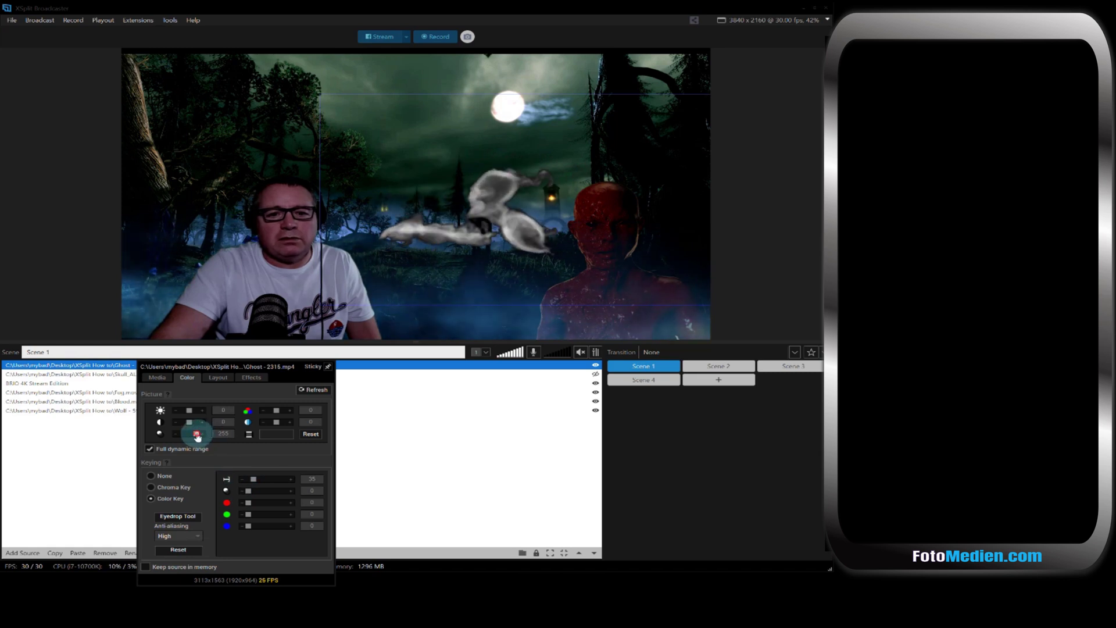
{"action": "left_click_drag", "start_coordinate": [193, 436], "coordinate": [192, 414]}
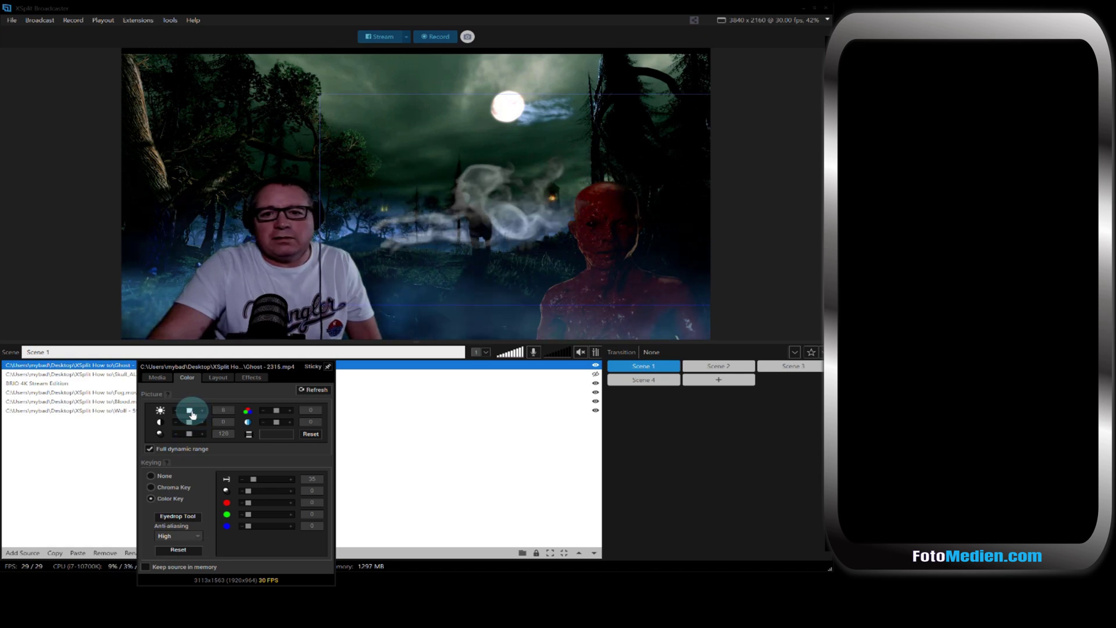
{"action": "left_click", "coordinate": [349, 431]}
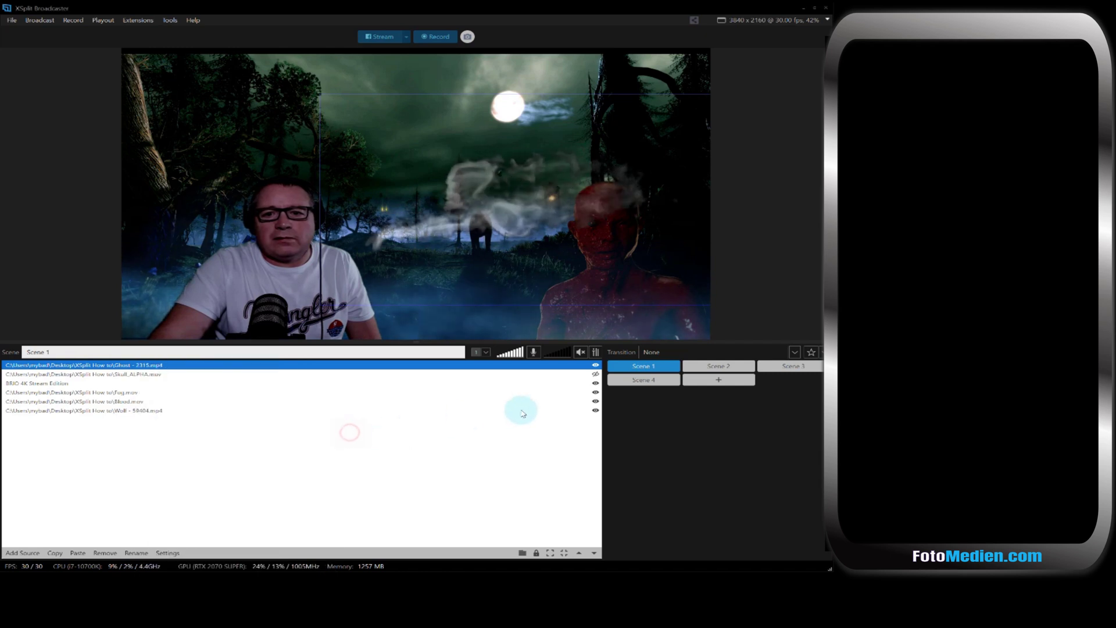
- Hide the Blood.mov source in Scene 1 and leave all sources deselected
{"action": "left_click", "coordinate": [595, 393]}
{"action": "left_click", "coordinate": [595, 401]}
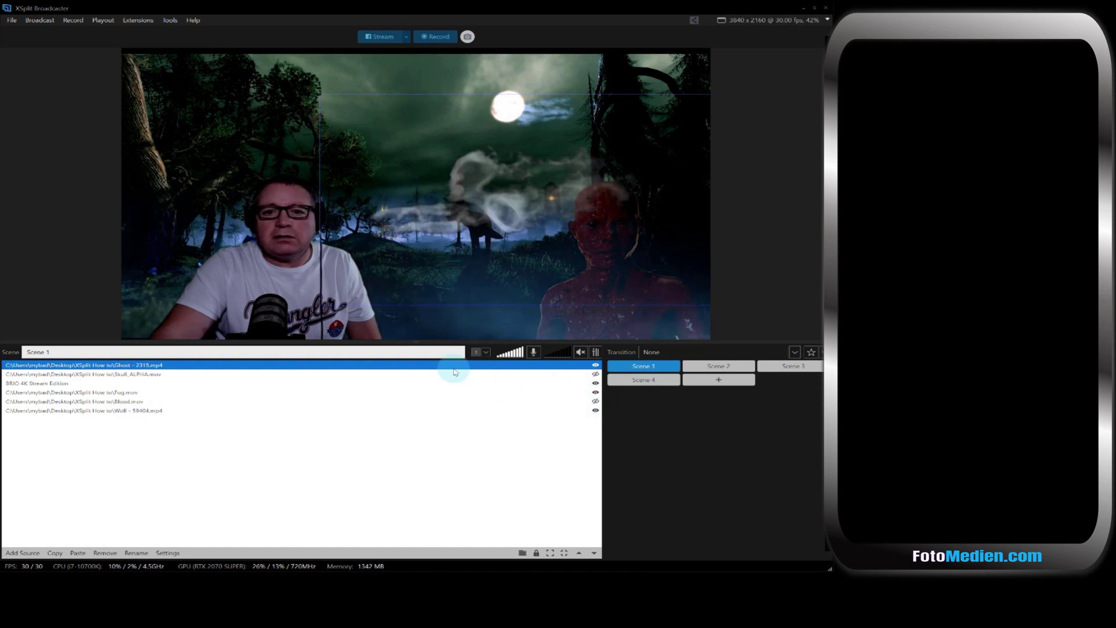
{"action": "left_click", "coordinate": [530, 173]}
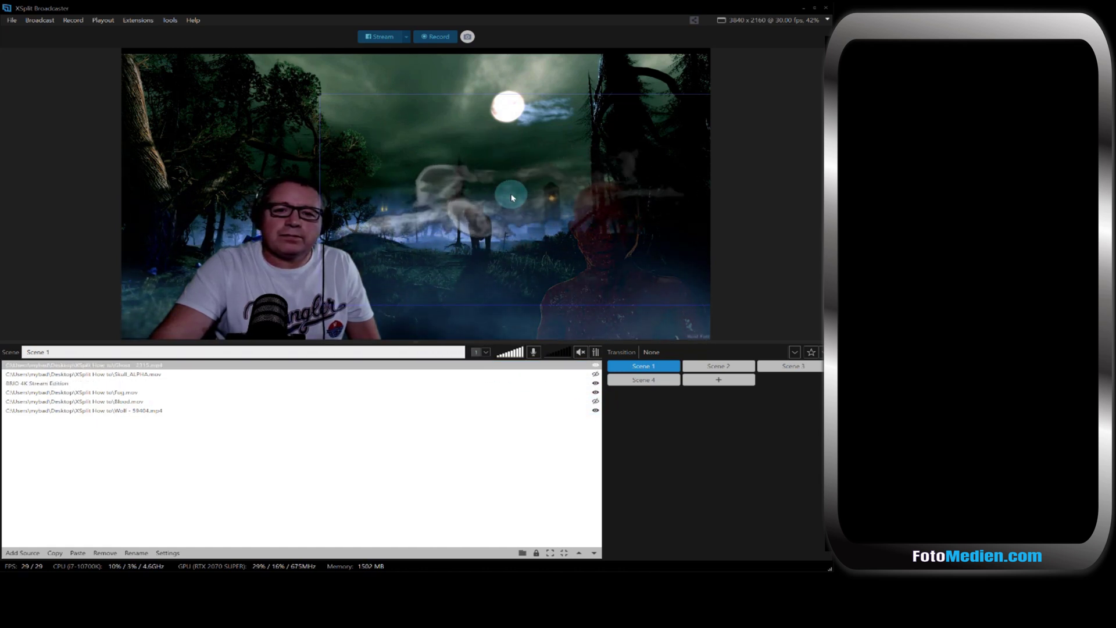
{"action": "left_click", "coordinate": [225, 285]}
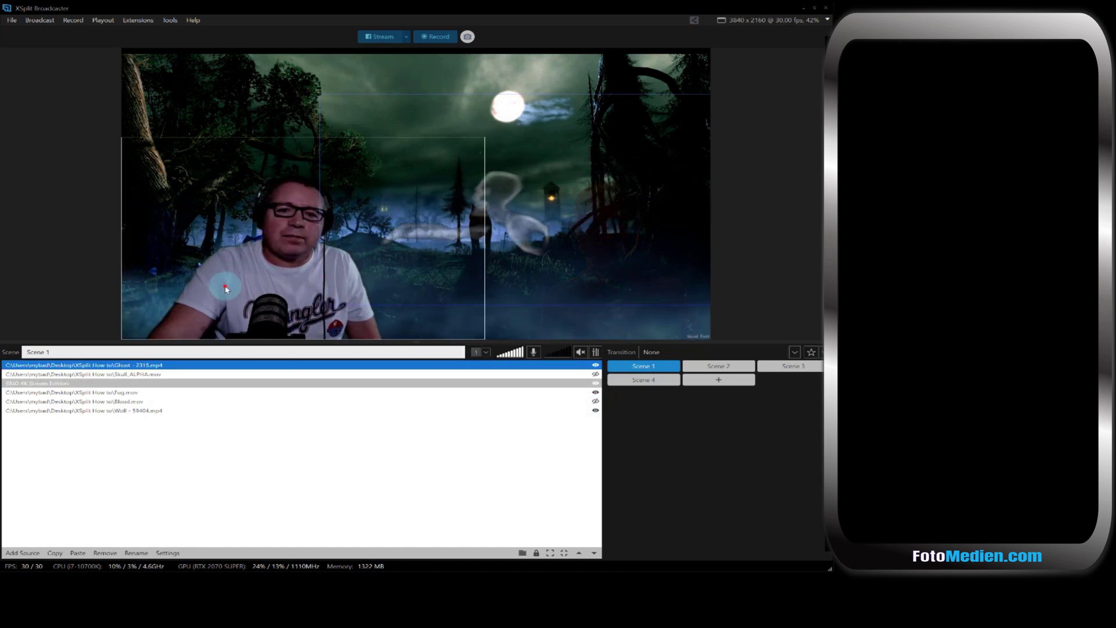
{"action": "left_click", "coordinate": [298, 453]}
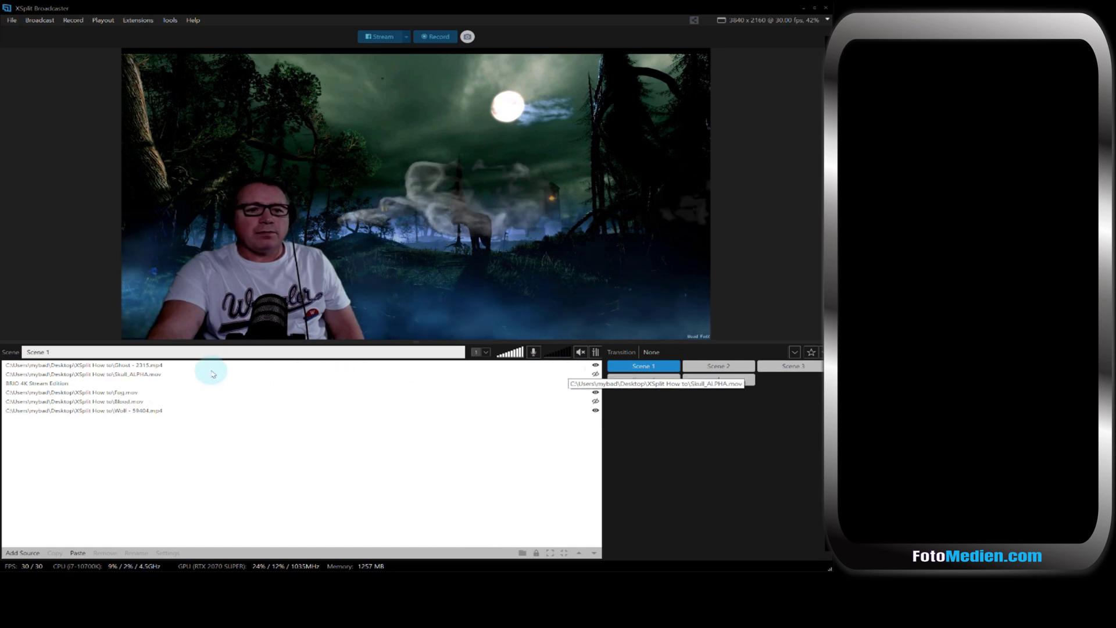
- Give Ghost - 2315.mp4 a Fade transition on scene enter with a speed of 400 ms and close its settings
{"action": "double_click", "coordinate": [144, 367]}
{"action": "left_click", "coordinate": [254, 382]}
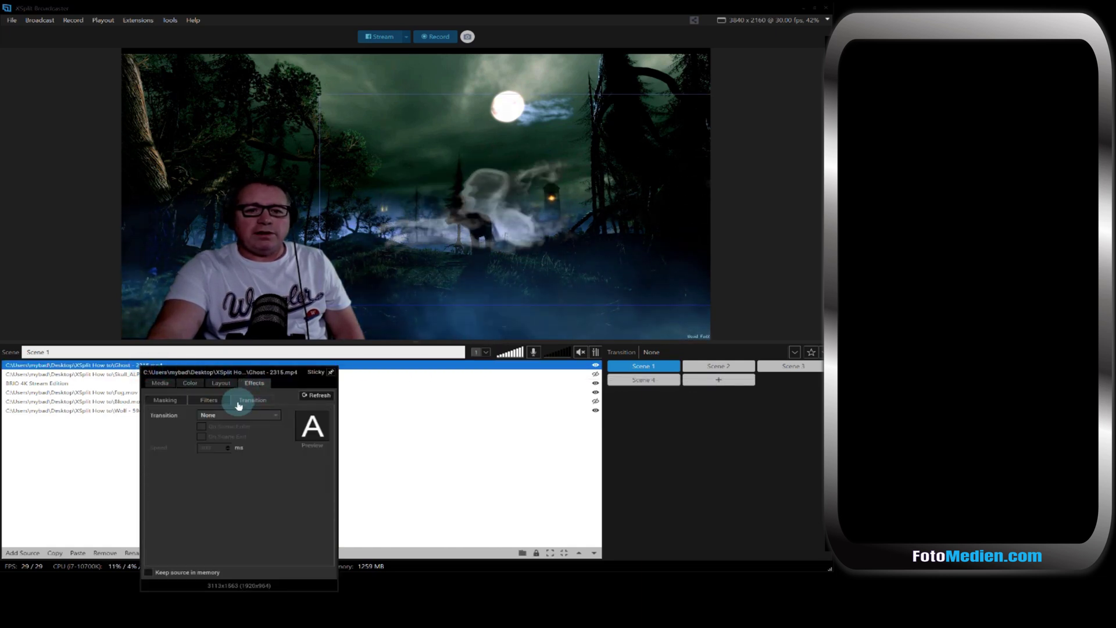
{"action": "left_click", "coordinate": [256, 400]}
{"action": "left_click", "coordinate": [233, 417]}
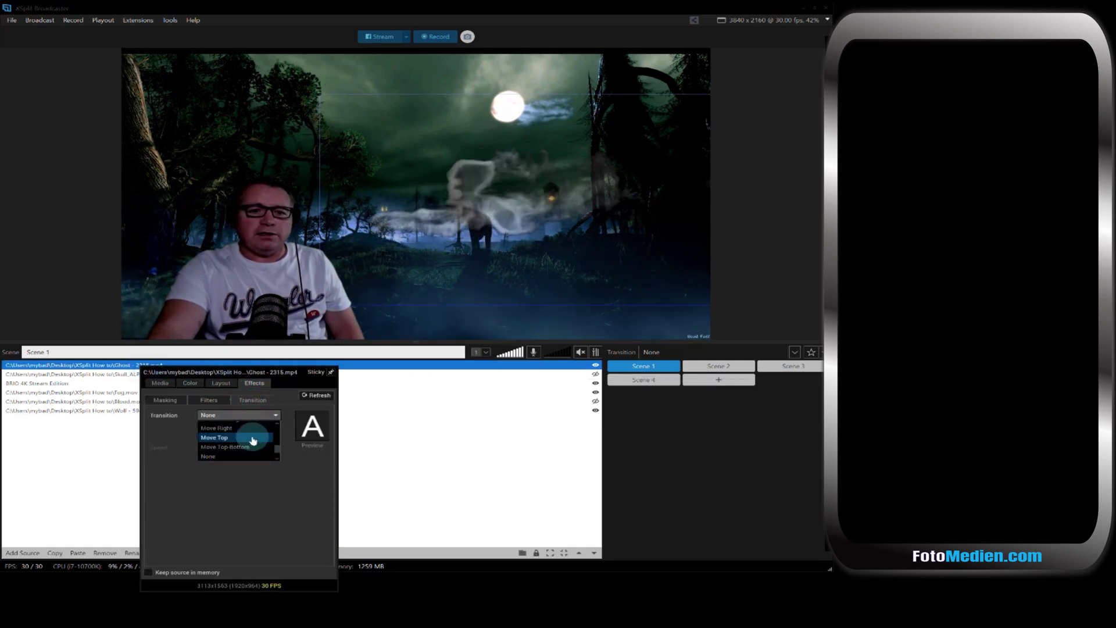
{"action": "left_click", "coordinate": [249, 438]}
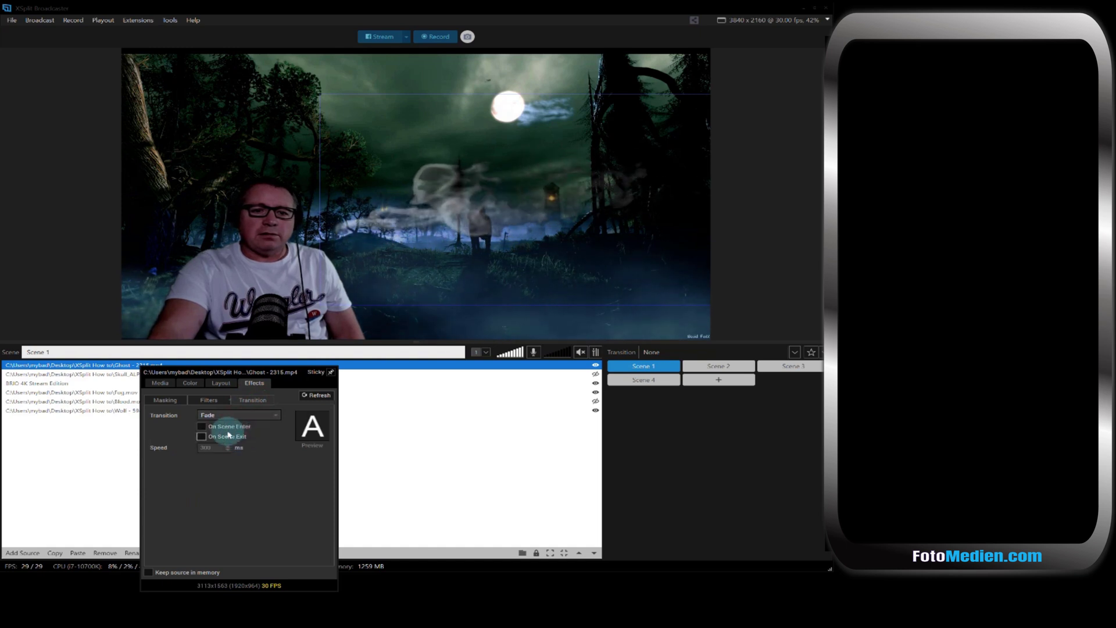
{"action": "left_click", "coordinate": [221, 428]}
{"action": "double_click", "coordinate": [203, 447]}
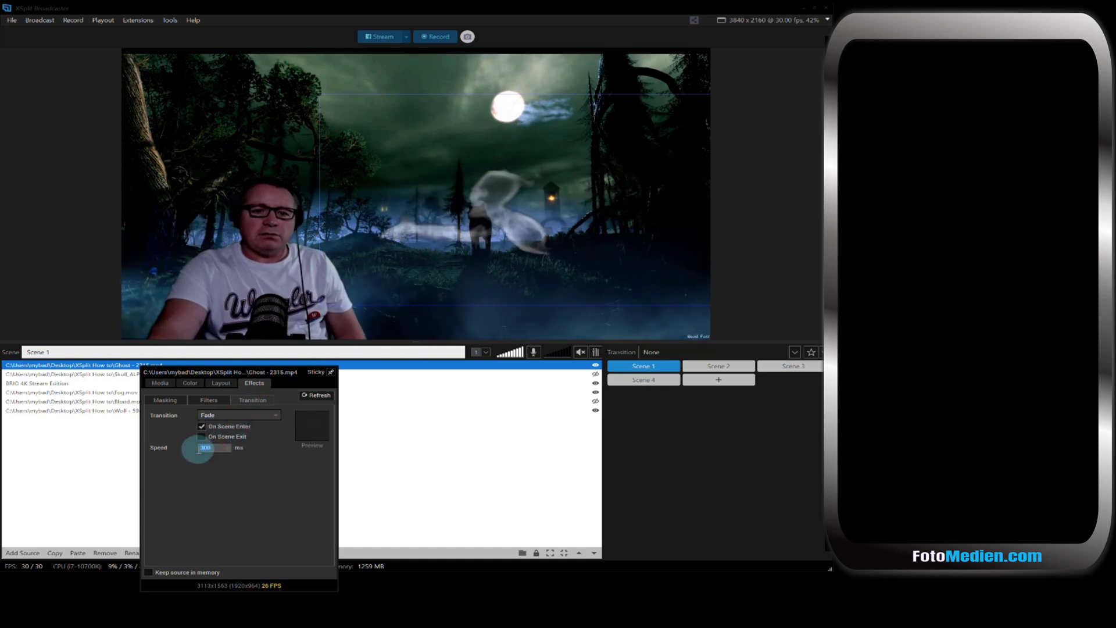
{"action": "type", "text": "40"}
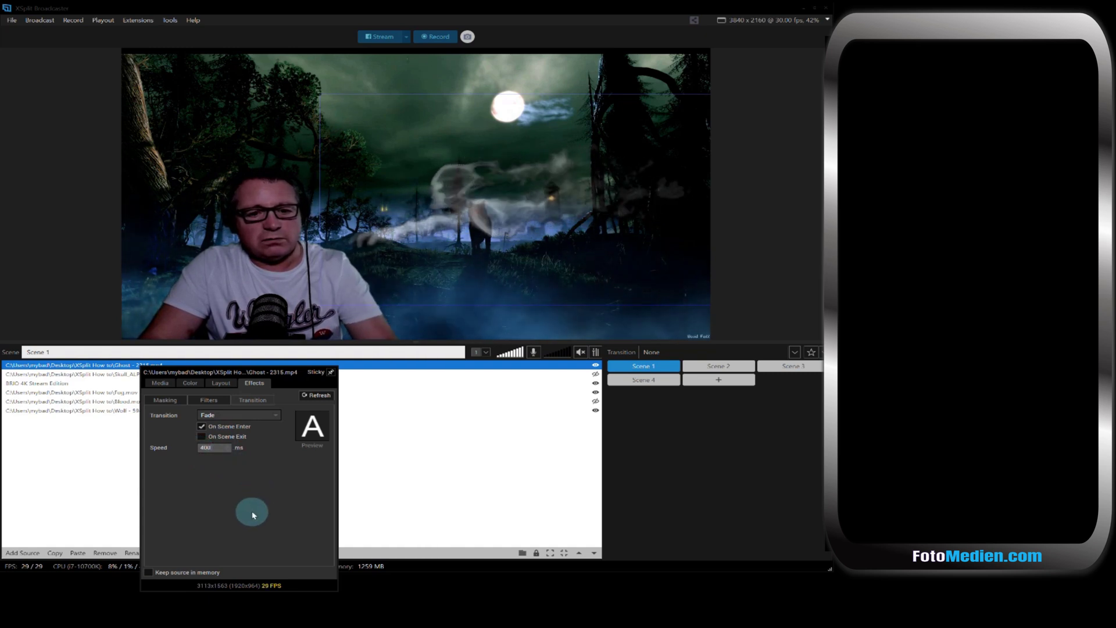
{"action": "left_click", "coordinate": [427, 493]}
- Preview the fade-in of Ghost - 2315.mp4 by hiding and reshowing the source, then deselect it
{"action": "left_click", "coordinate": [596, 365]}
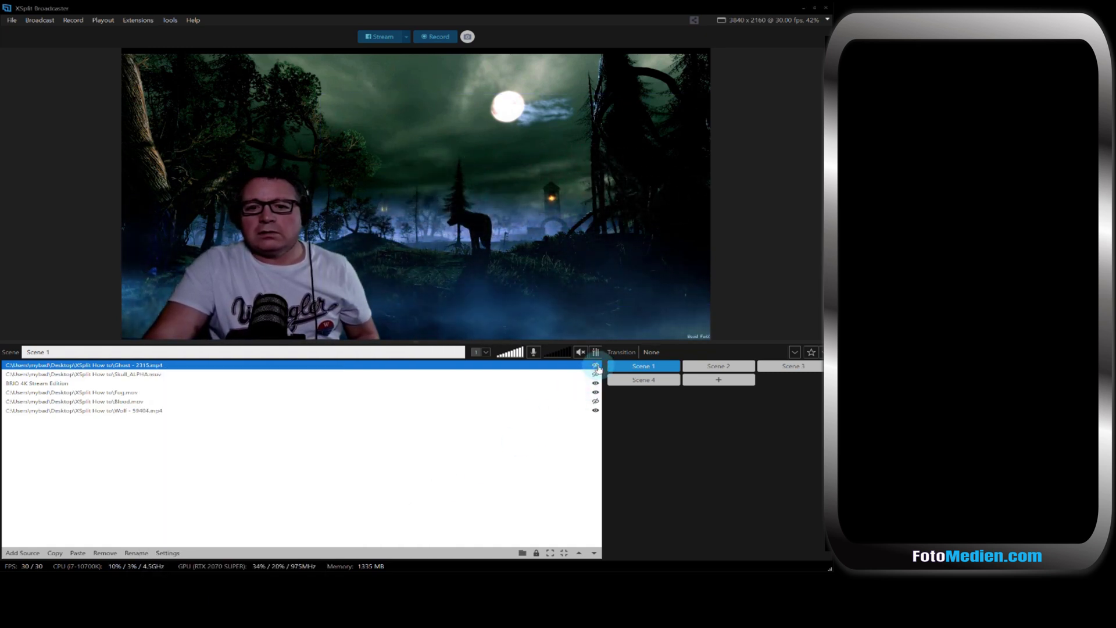
{"action": "left_click", "coordinate": [596, 365]}
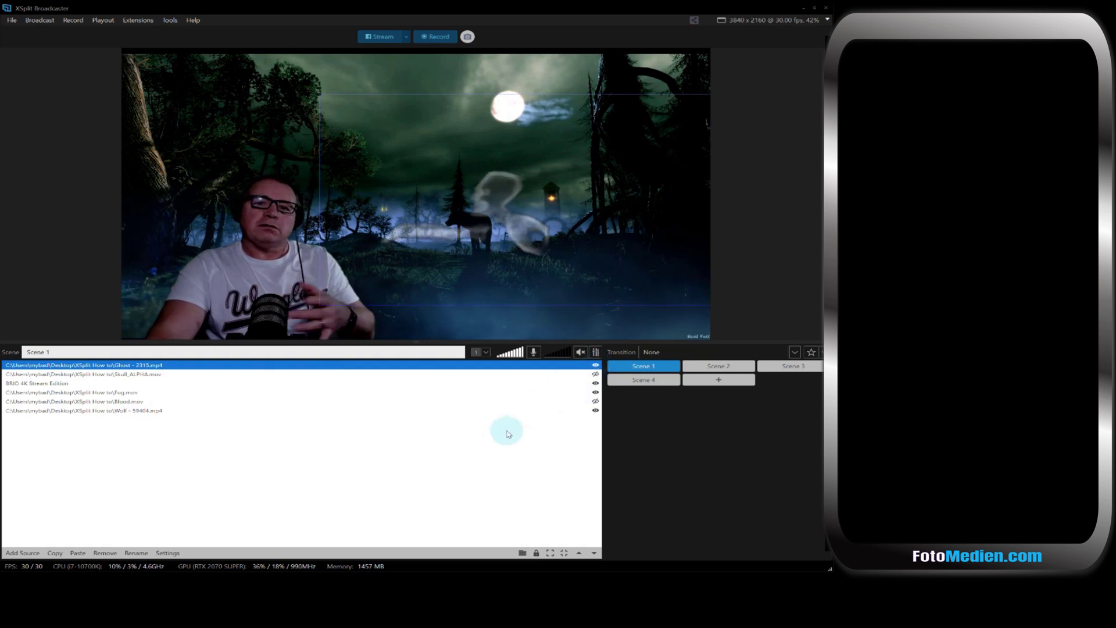
{"action": "left_click", "coordinate": [456, 506]}
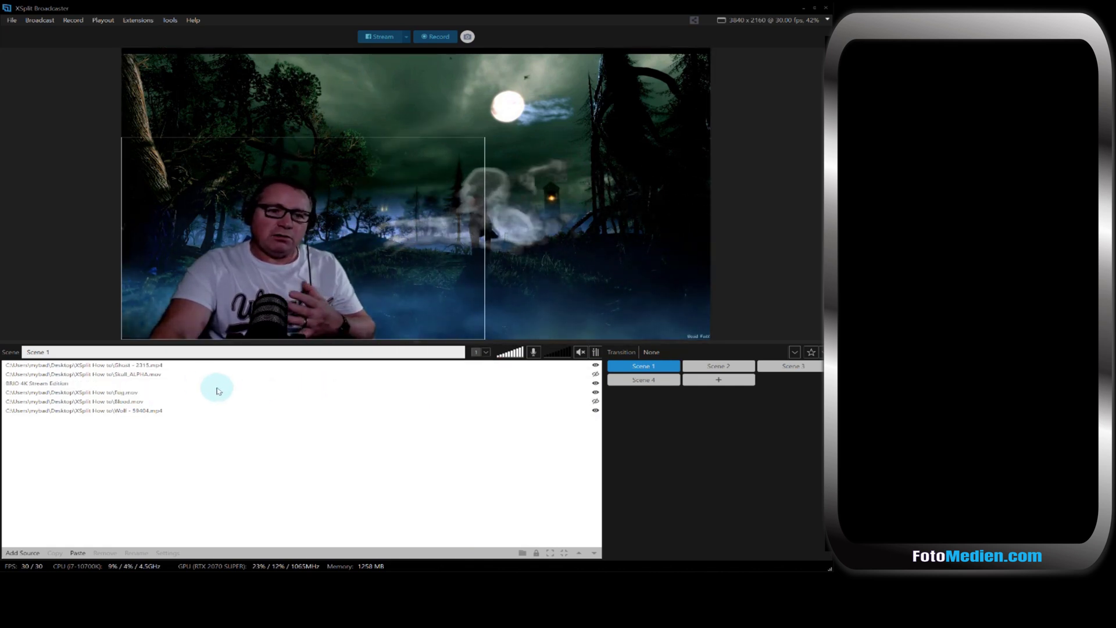
- Hide the Ghost - 2315.mp4 source in Scene 1
{"action": "left_click", "coordinate": [595, 373]}
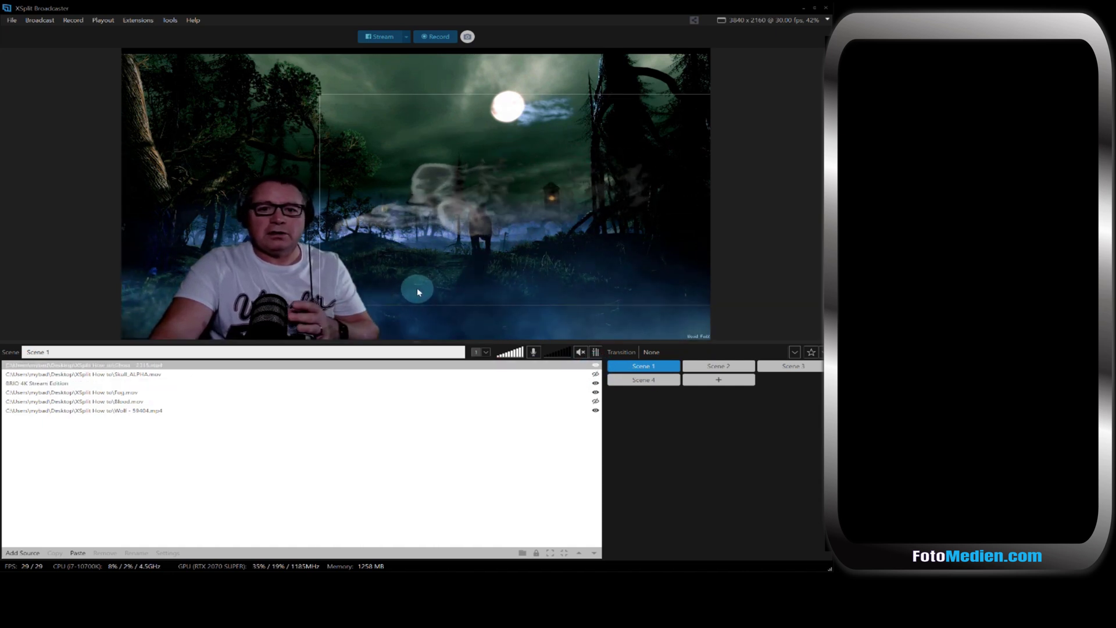
{"action": "left_click", "coordinate": [507, 382]}
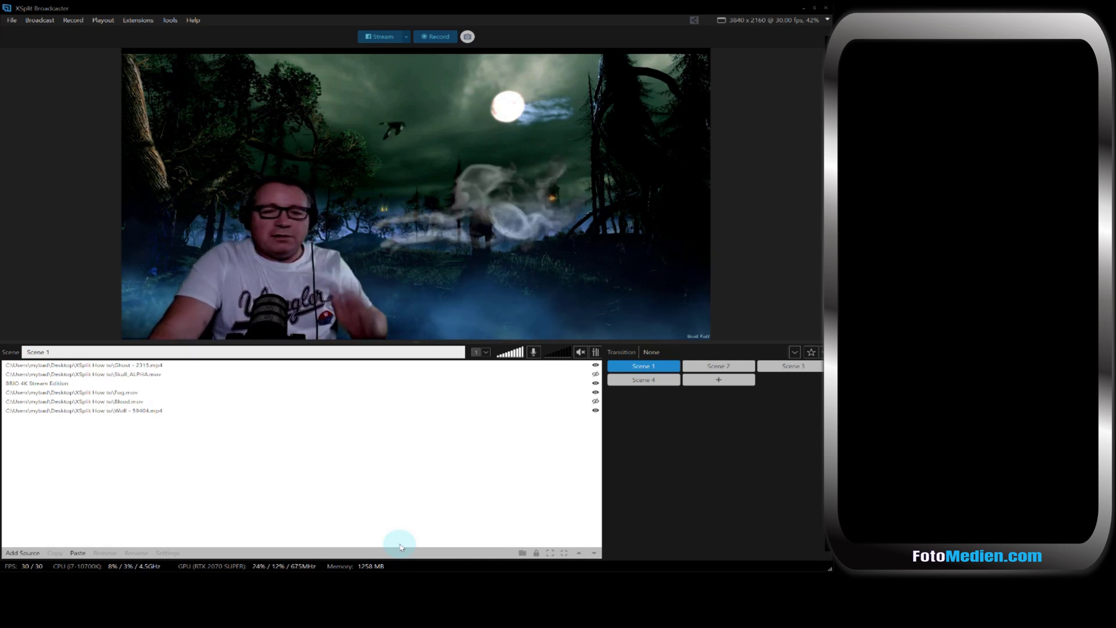
{"action": "left_click", "coordinate": [595, 366]}
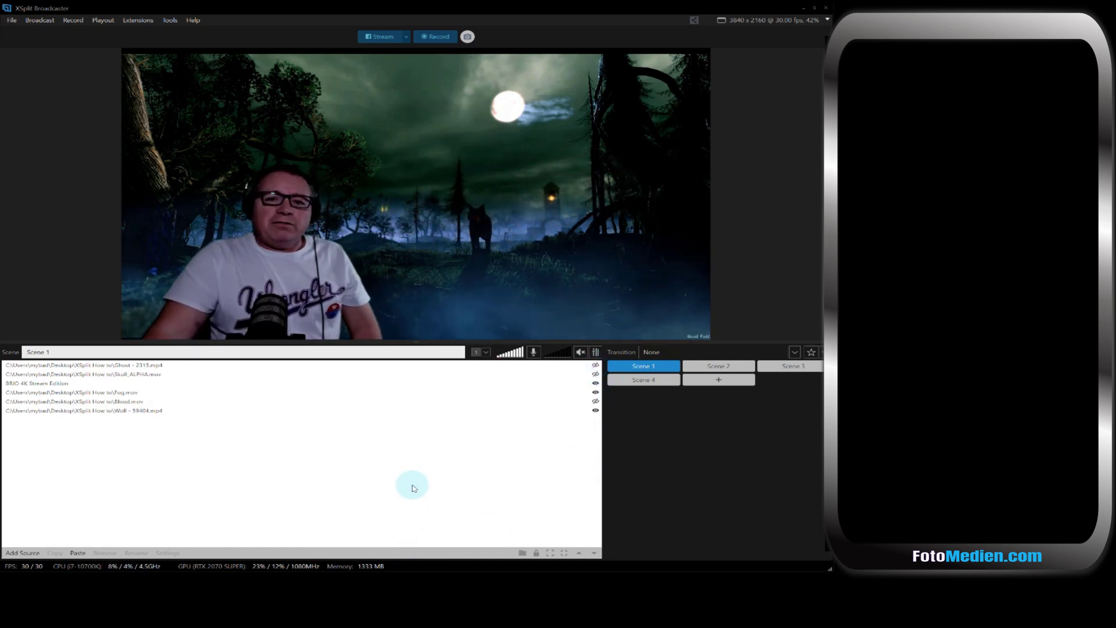